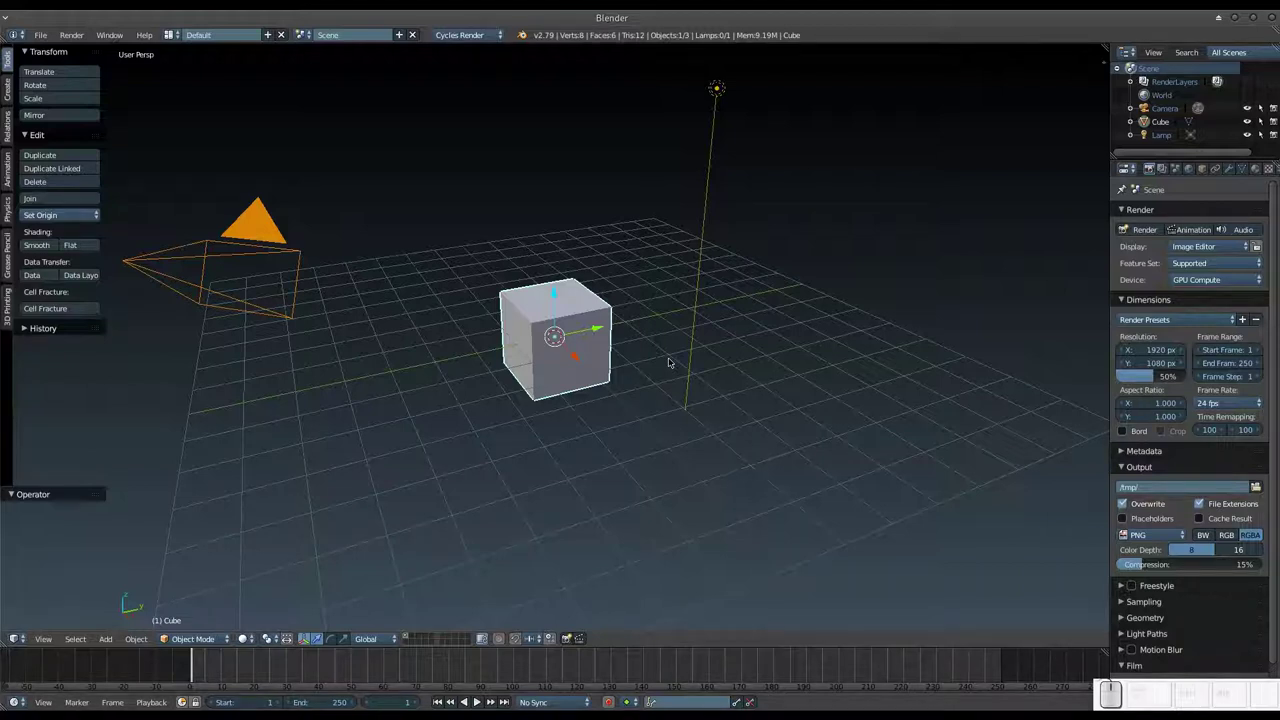
Step: Delete the default cube, camera and lamp
{"action": "key", "text": "Delete"}
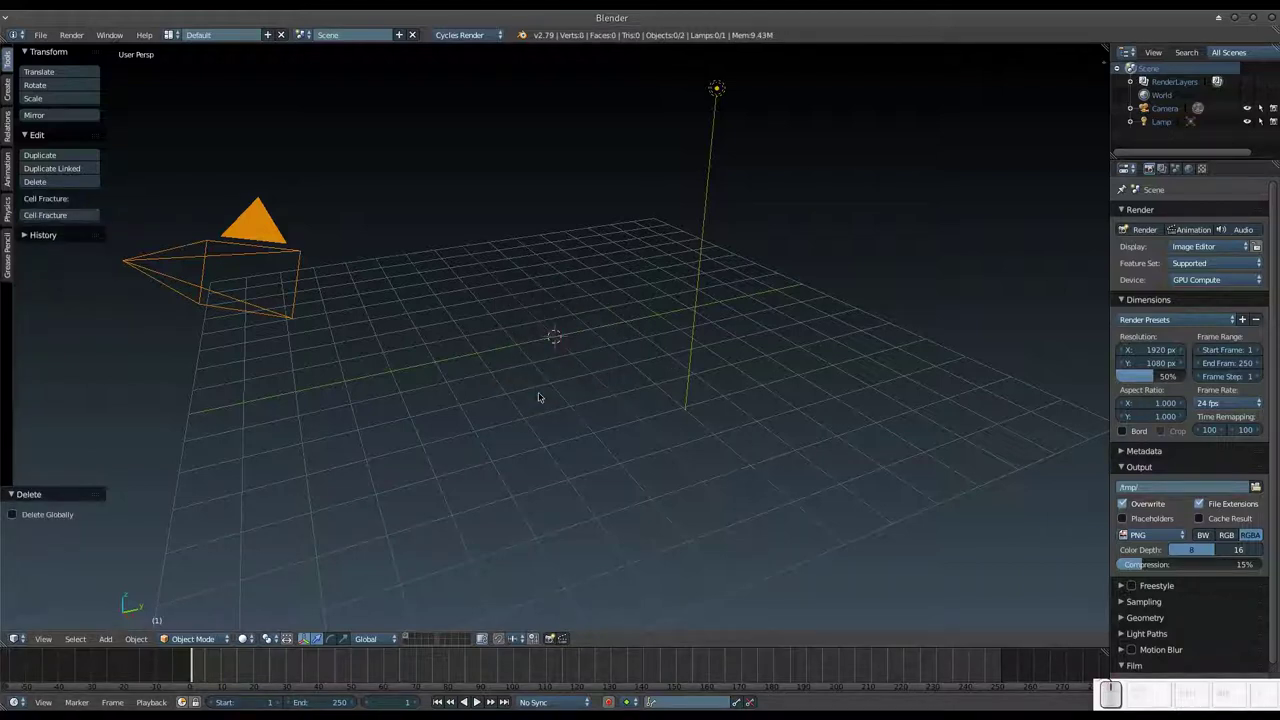
{"action": "key", "text": "shift"}
{"action": "key", "text": "a"}
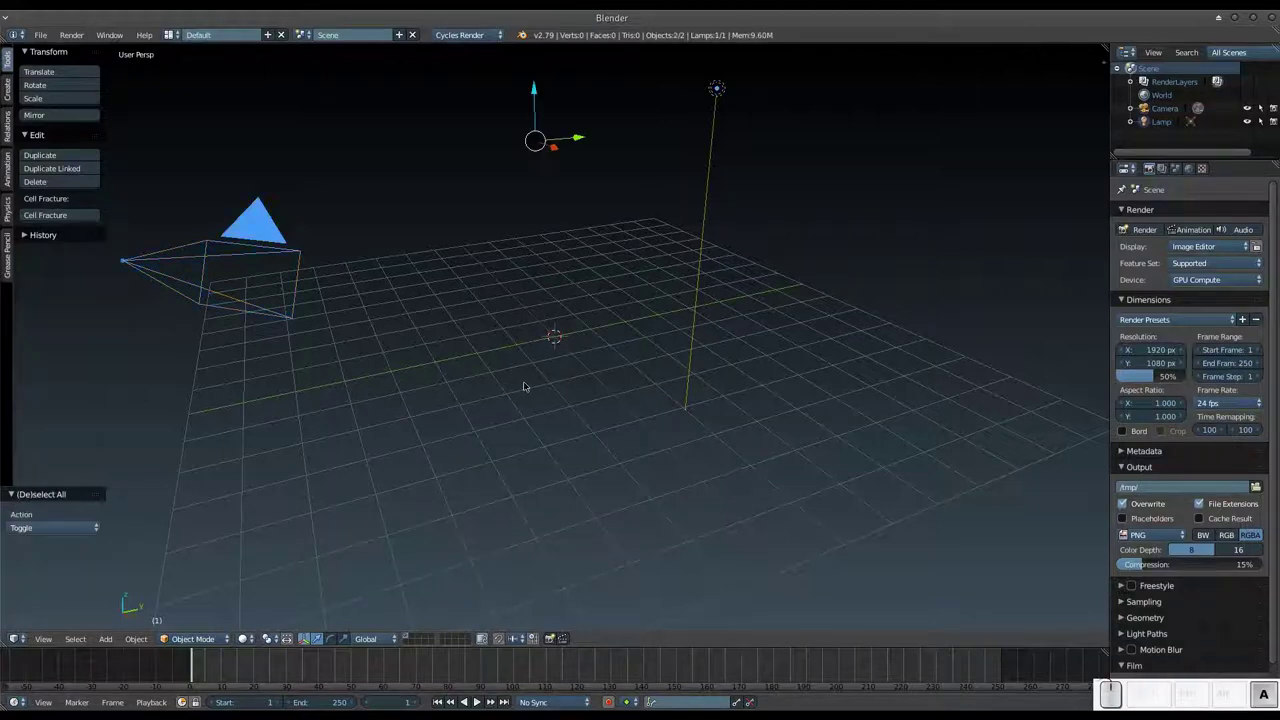
{"action": "key", "text": "x"}
{"action": "left_click", "coordinate": [526, 385]}
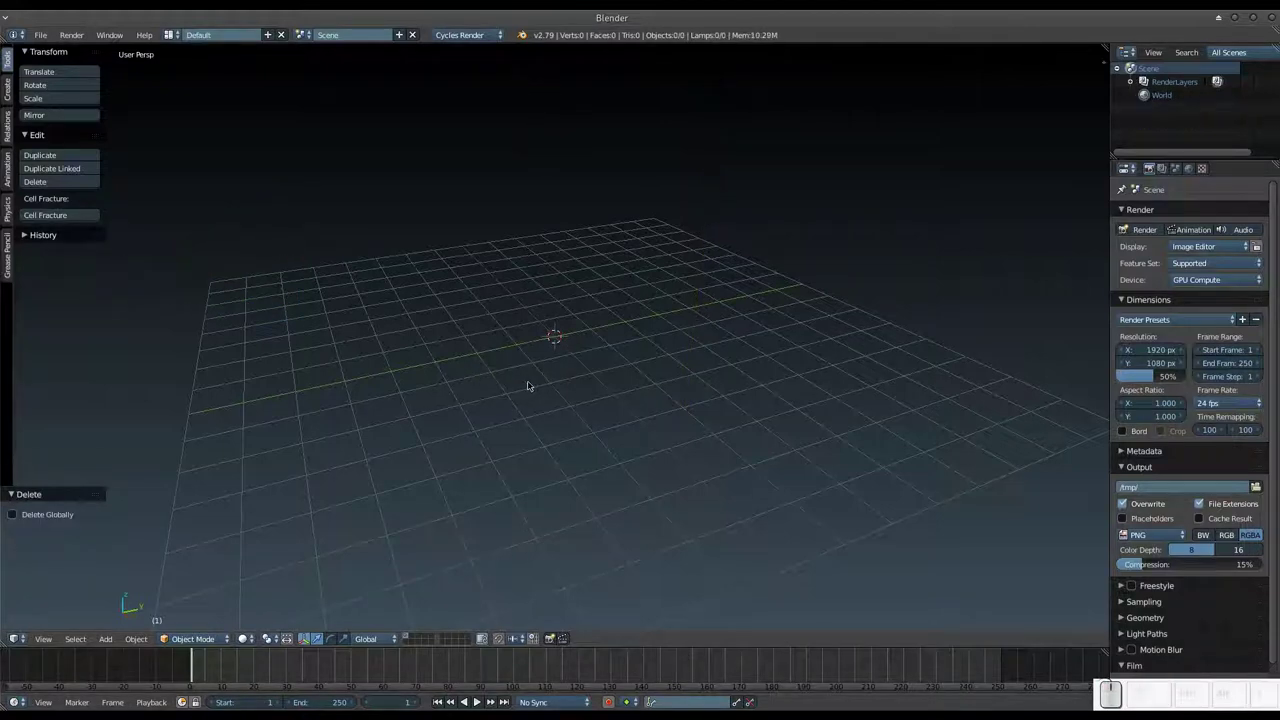
Step: Add a plane at the scene centre and scale it up about 3.871 times
{"action": "mouse_move", "coordinate": [564, 369]}
{"action": "middle_mouse_down"}
{"action": "mouse_move", "coordinate": [600, 366]}
{"action": "mouse_move", "coordinate": [584, 333]}
{"action": "middle_mouse_up"}
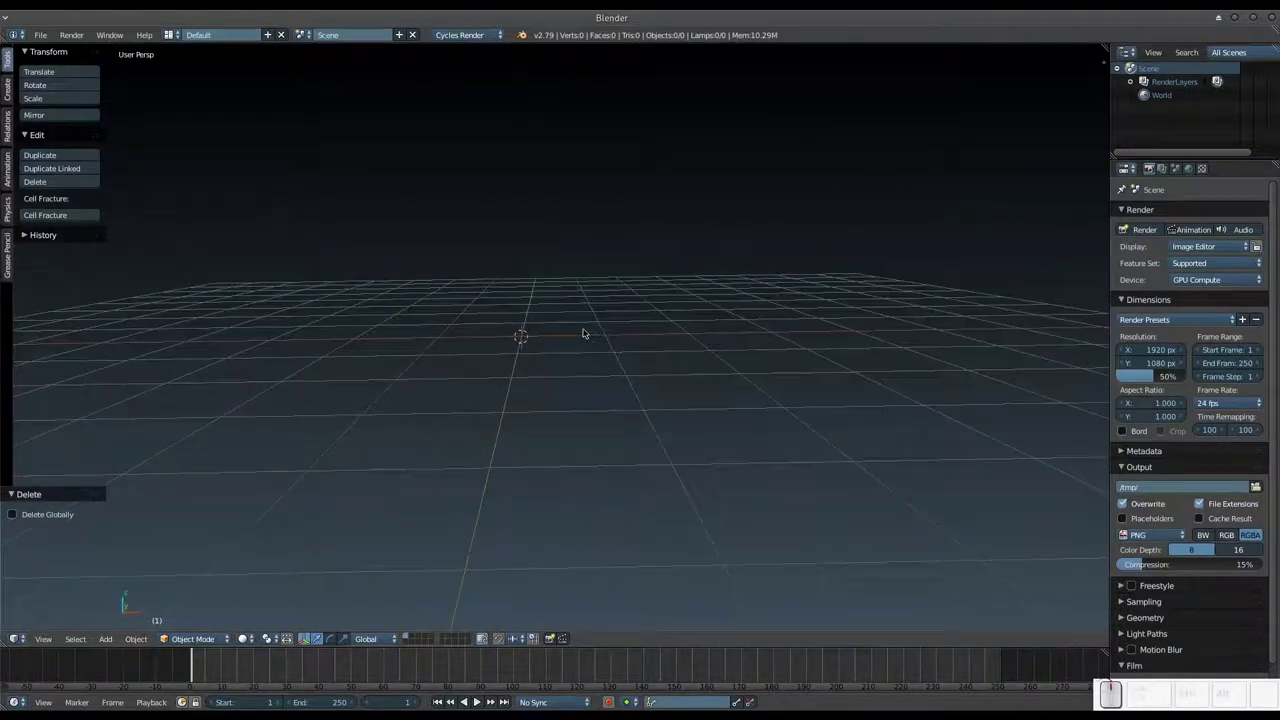
{"action": "middle_click_drag", "start_coordinate": [527, 383], "coordinate": [558, 395]}
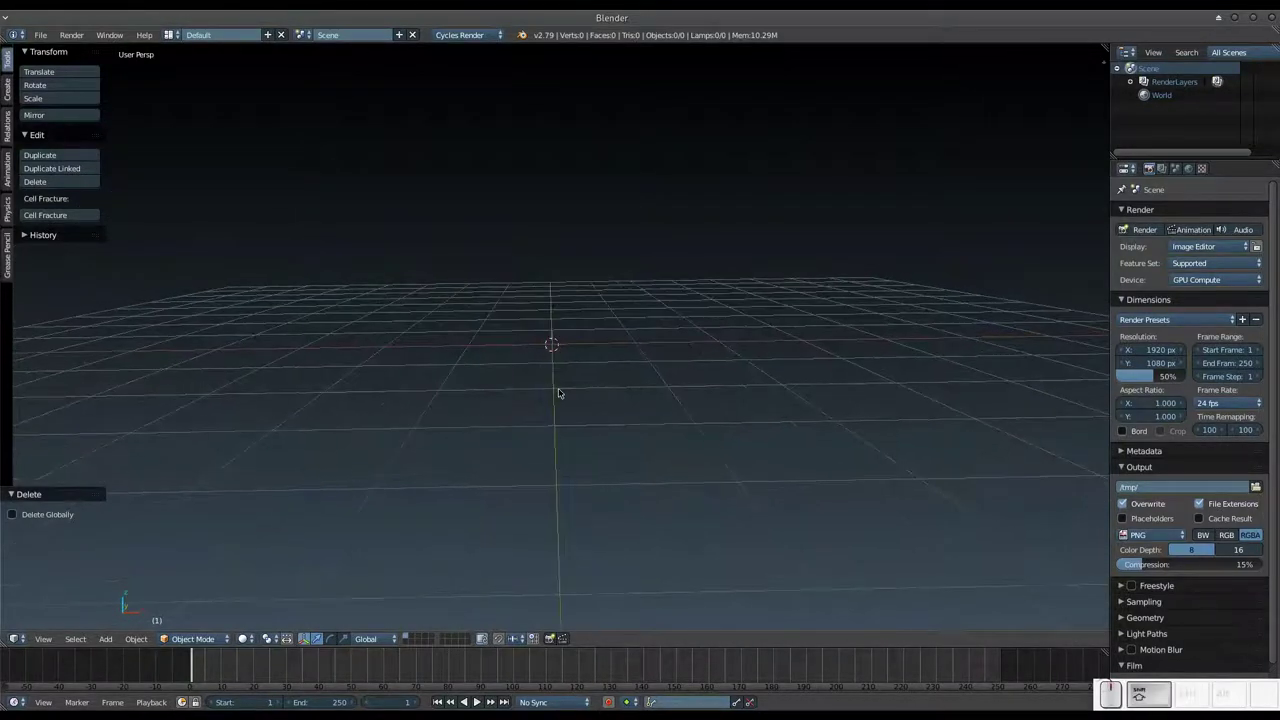
{"action": "key", "text": "shift+a"}
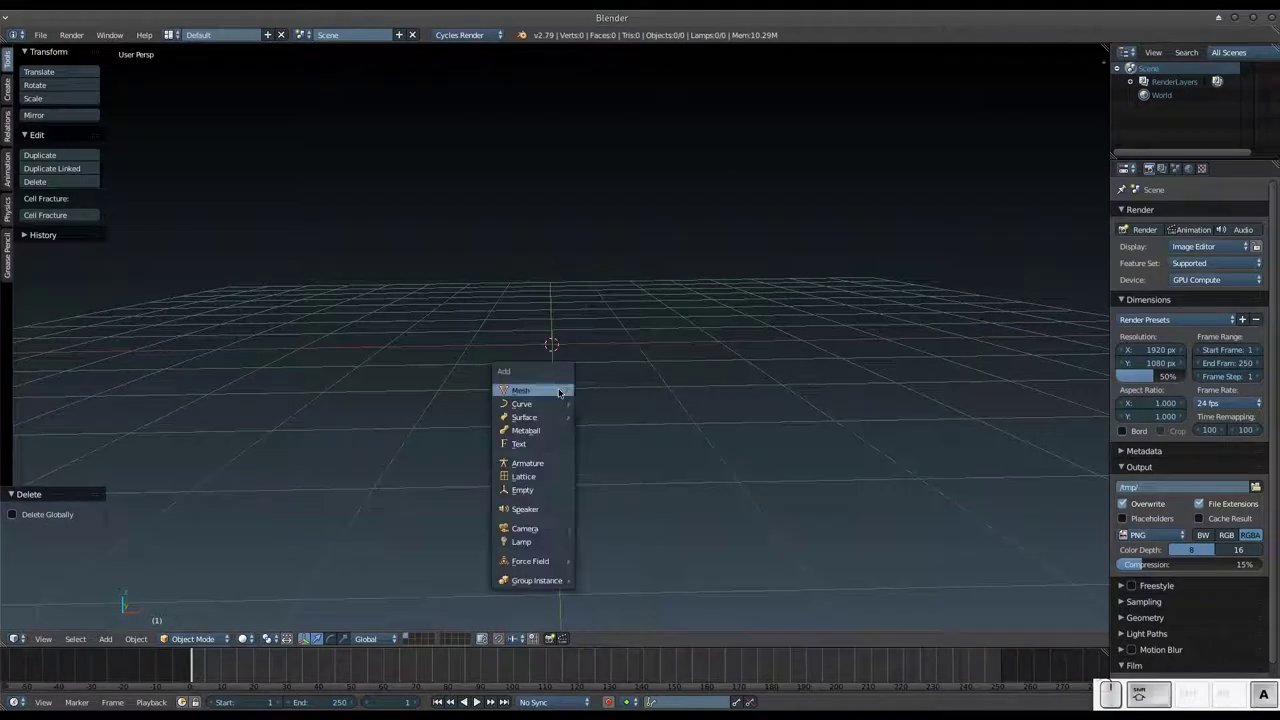
{"action": "mouse_move", "coordinate": [530, 390]}
{"action": "left_click", "coordinate": [600, 392]}
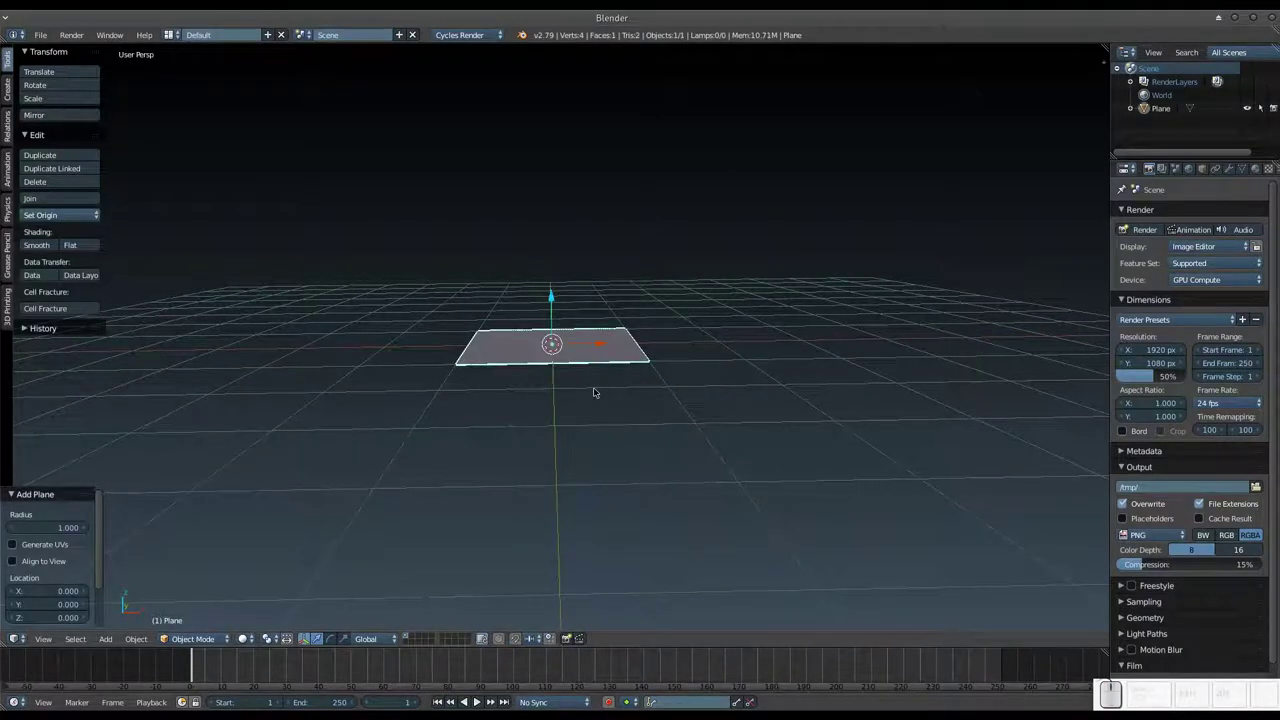
{"action": "key", "text": "s"}
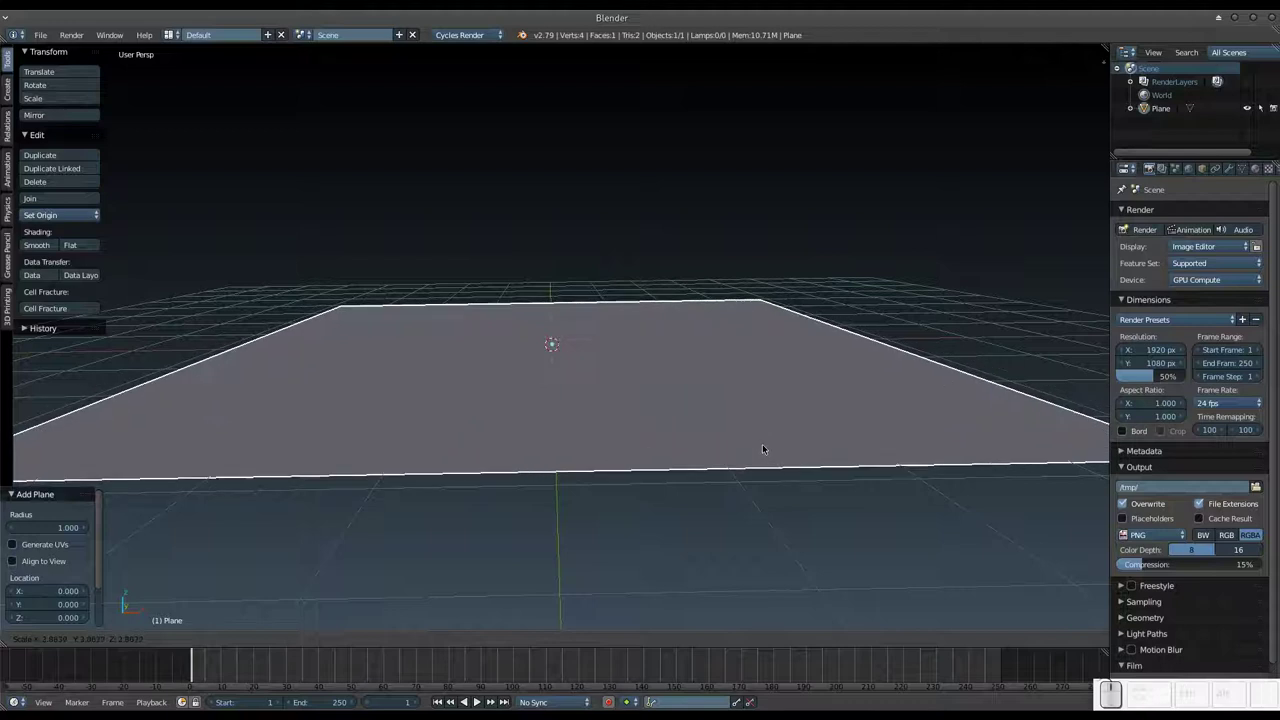
{"action": "left_click", "coordinate": [763, 447]}
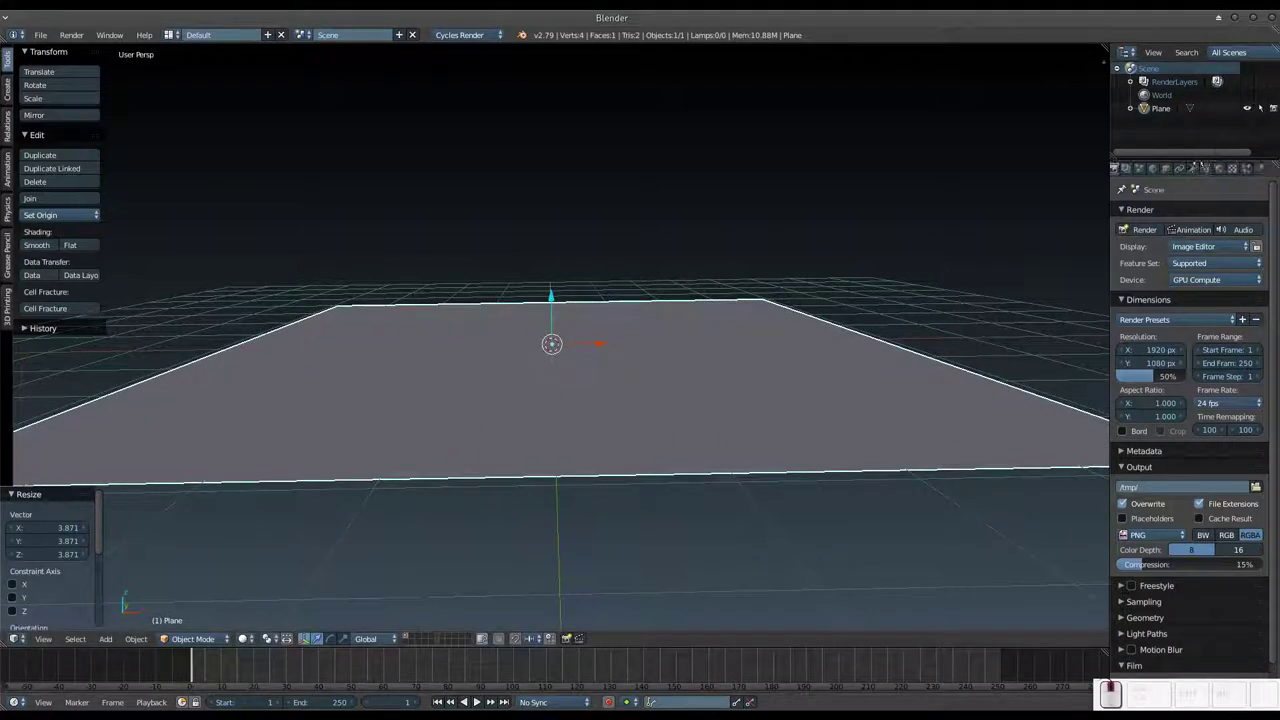
Step: Add a particle system to the plane
{"action": "left_click", "coordinate": [1229, 168]}
{"action": "left_click", "coordinate": [1170, 260]}
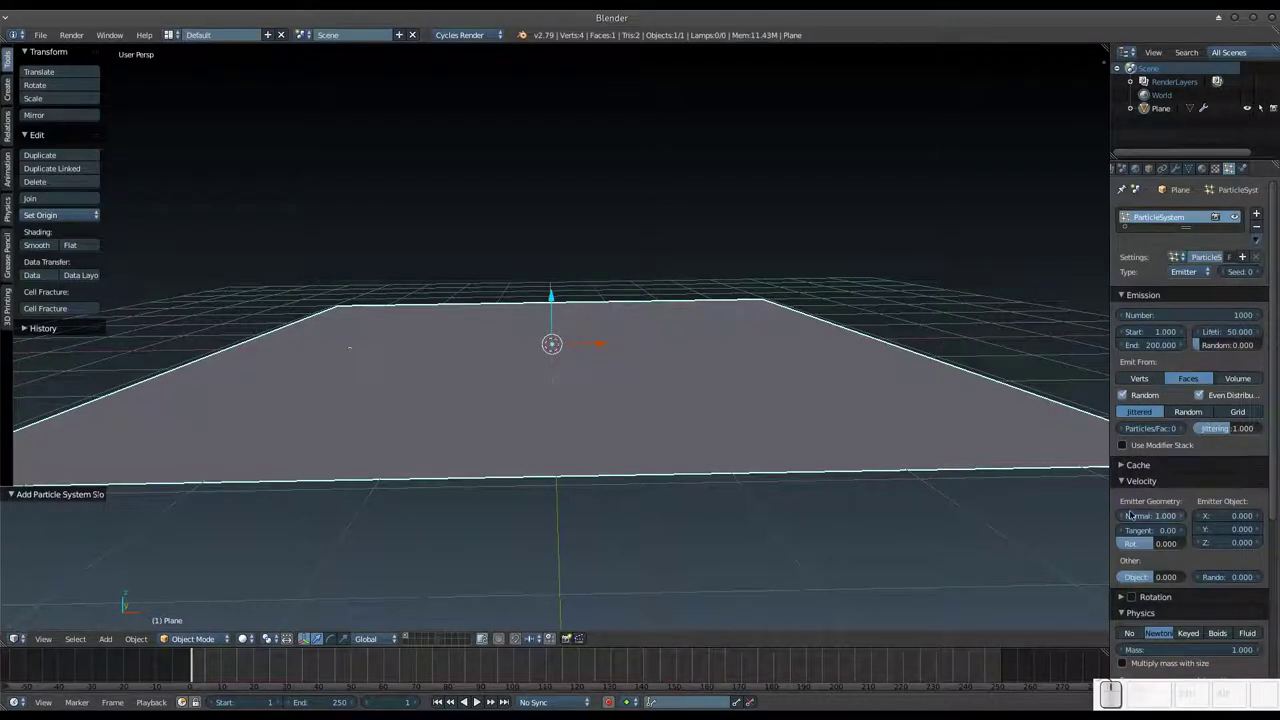
{"action": "scroll", "coordinate": [1188, 498], "scroll_direction": "down", "scroll_amount": 1}
{"action": "scroll", "coordinate": [1188, 498], "scroll_direction": "down", "scroll_amount": 2}
{"action": "scroll", "coordinate": [1188, 498], "scroll_direction": "down", "scroll_amount": 2}
{"action": "scroll", "coordinate": [1188, 498], "scroll_direction": "down", "scroll_amount": 2}
{"action": "scroll", "coordinate": [1188, 498], "scroll_direction": "down", "scroll_amount": 2}
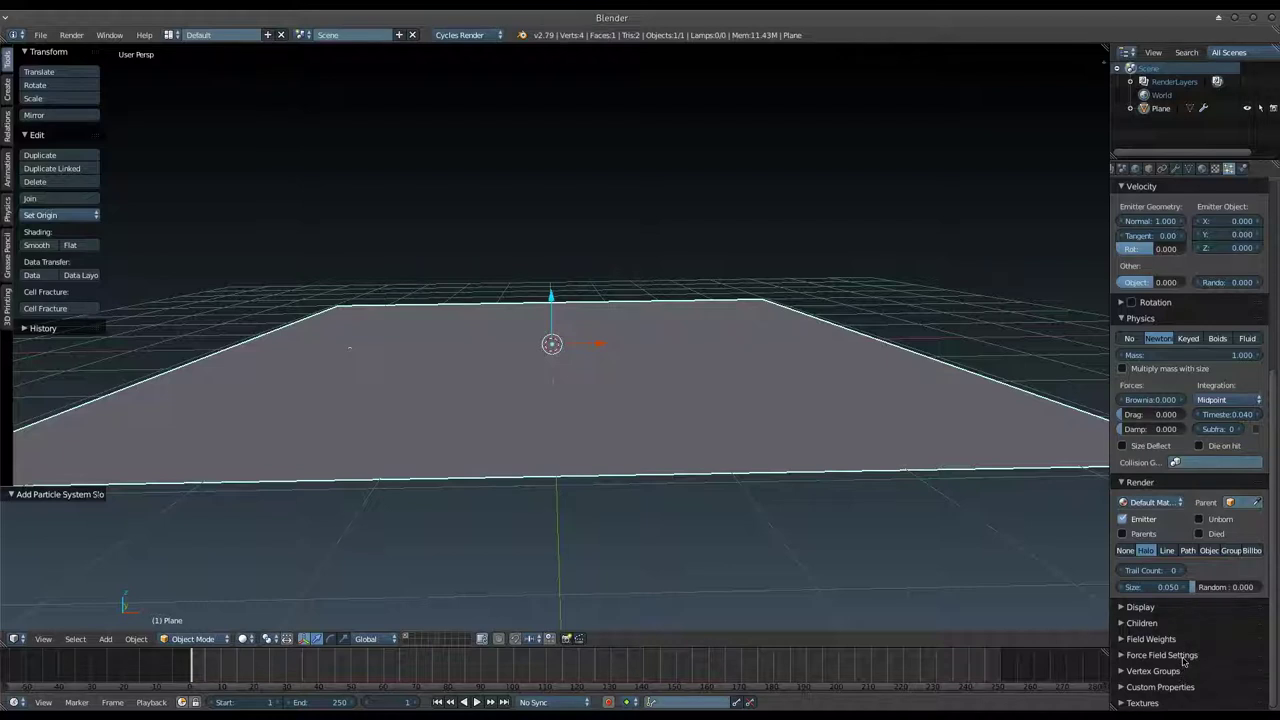
Step: Set the Field Weights gravity to 0 and play to watch particles float up
{"action": "left_click", "coordinate": [1189, 641]}
{"action": "scroll", "coordinate": [1190, 620], "scroll_direction": "down", "scroll_amount": 3}
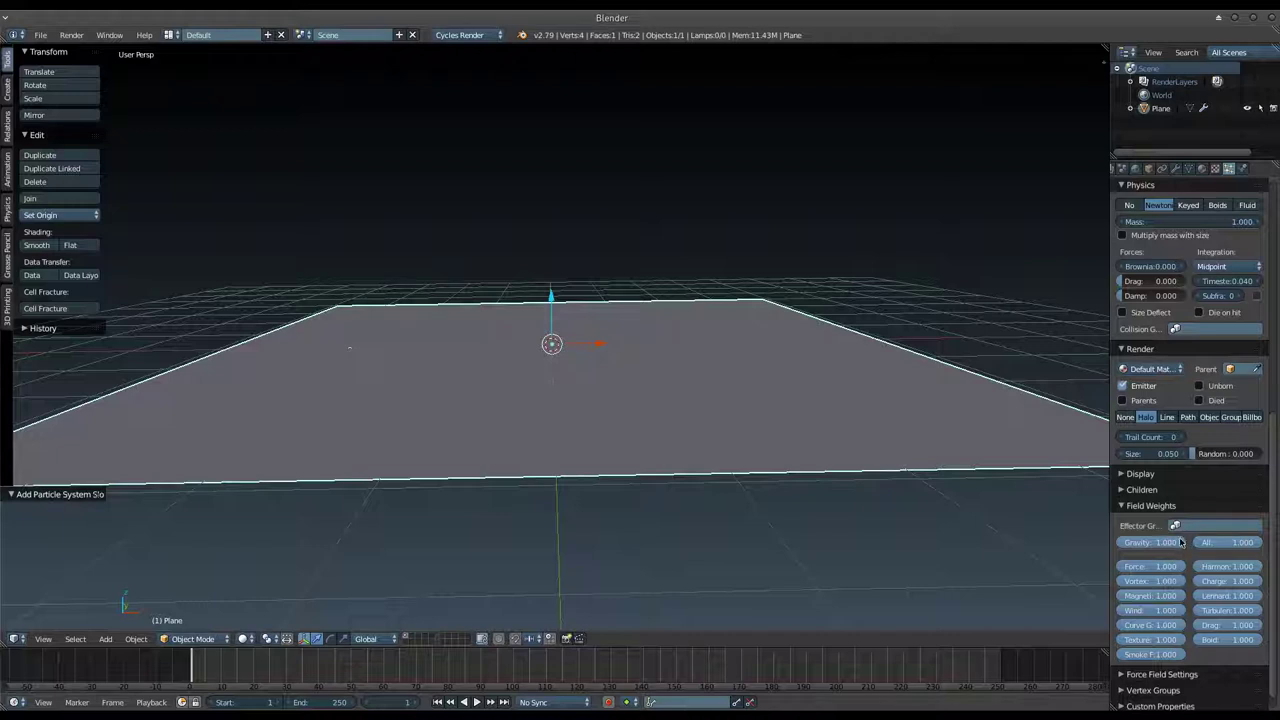
{"action": "left_click_drag", "start_coordinate": [1181, 542], "coordinate": [1120, 542]}
{"action": "key", "text": "alt+a"}
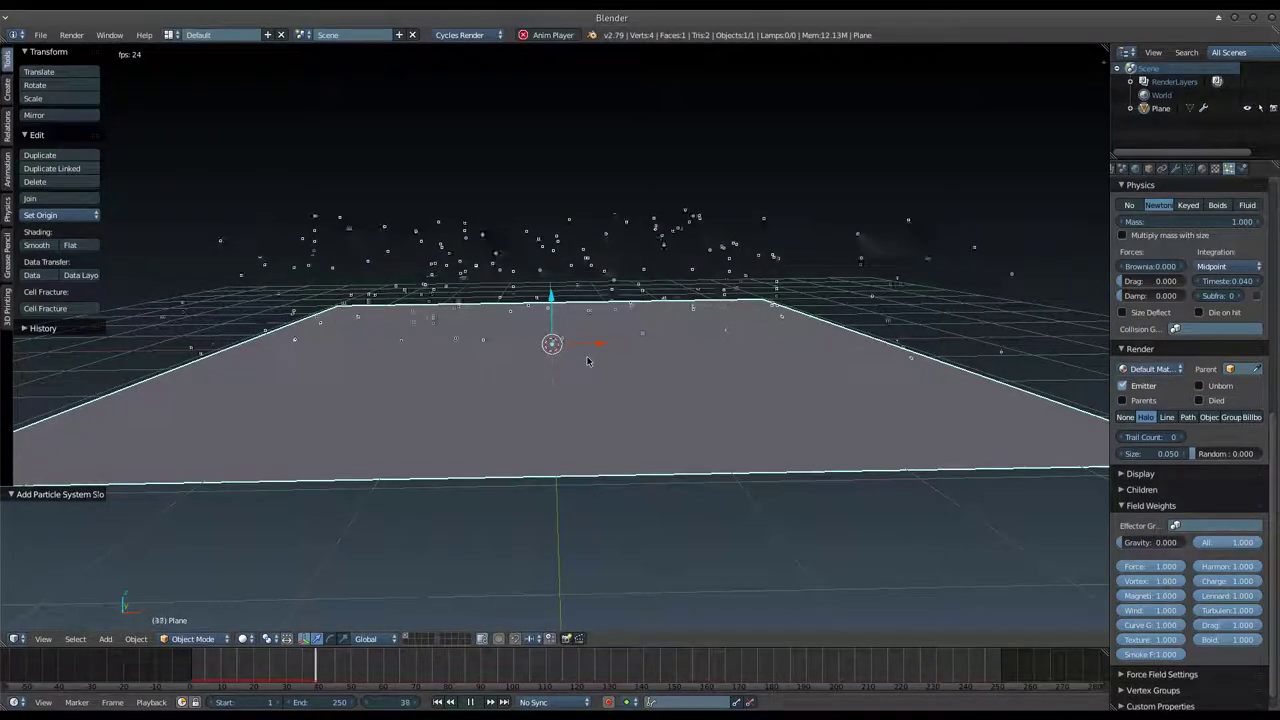
Step: Set the particle lifetime to 250
{"action": "key", "text": "Escape"}
{"action": "scroll", "coordinate": [632, 303], "scroll_direction": "down", "scroll_amount": 4}
{"action": "middle_click_drag", "start_coordinate": [634, 300], "coordinate": [671, 317]}
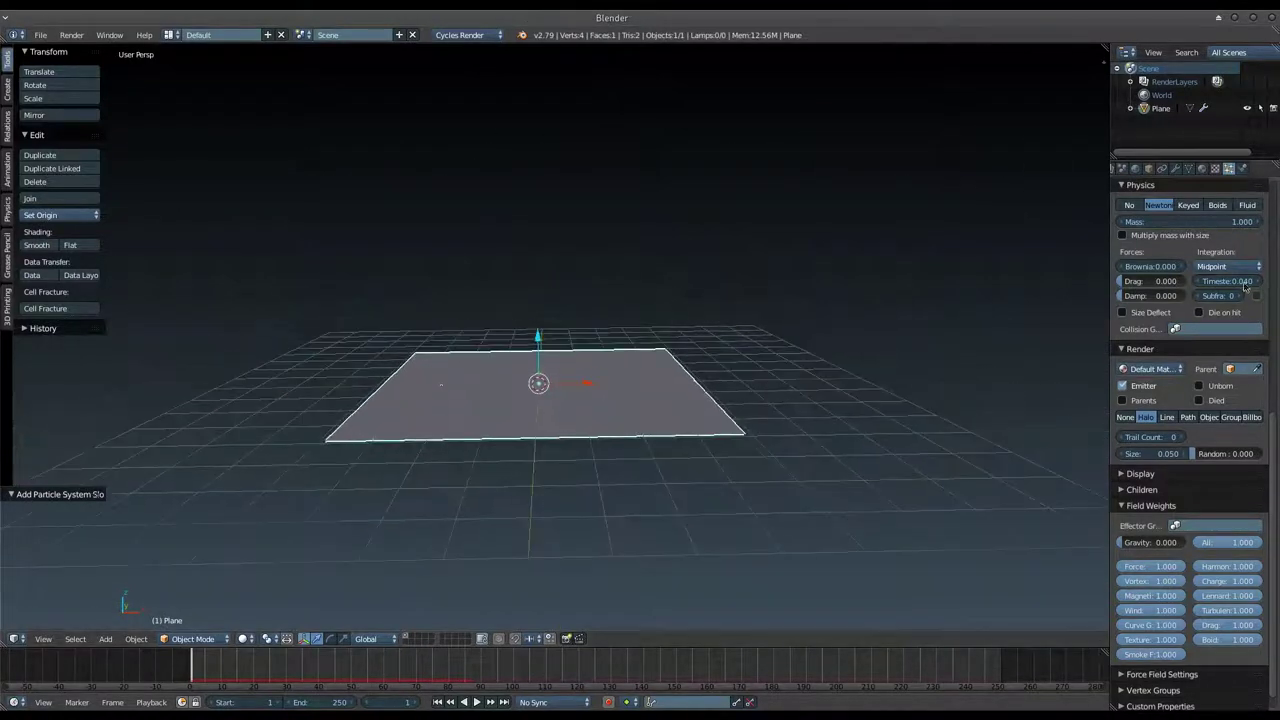
{"action": "scroll", "coordinate": [1230, 300], "scroll_direction": "up", "scroll_amount": 5}
{"action": "scroll", "coordinate": [1220, 310], "scroll_direction": "up", "scroll_amount": 3}
{"action": "scroll", "coordinate": [1212, 318], "scroll_direction": "up", "scroll_amount": 2}
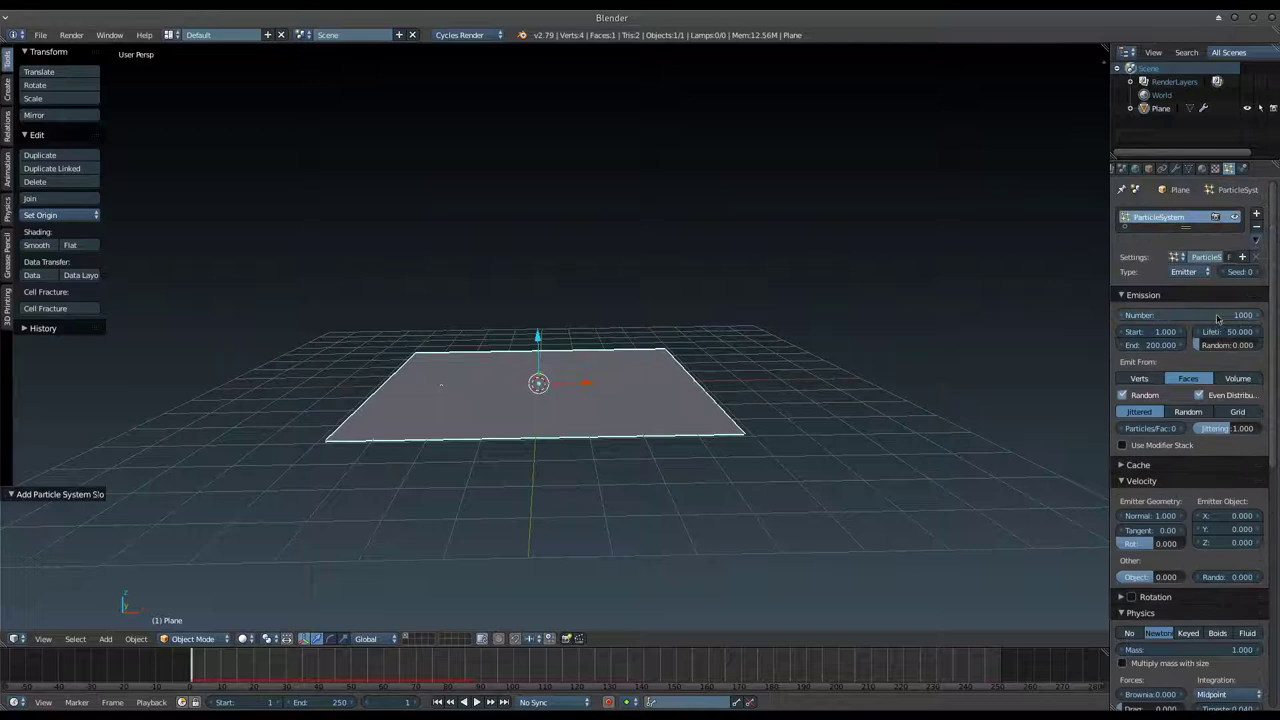
{"action": "left_click", "coordinate": [1229, 331]}
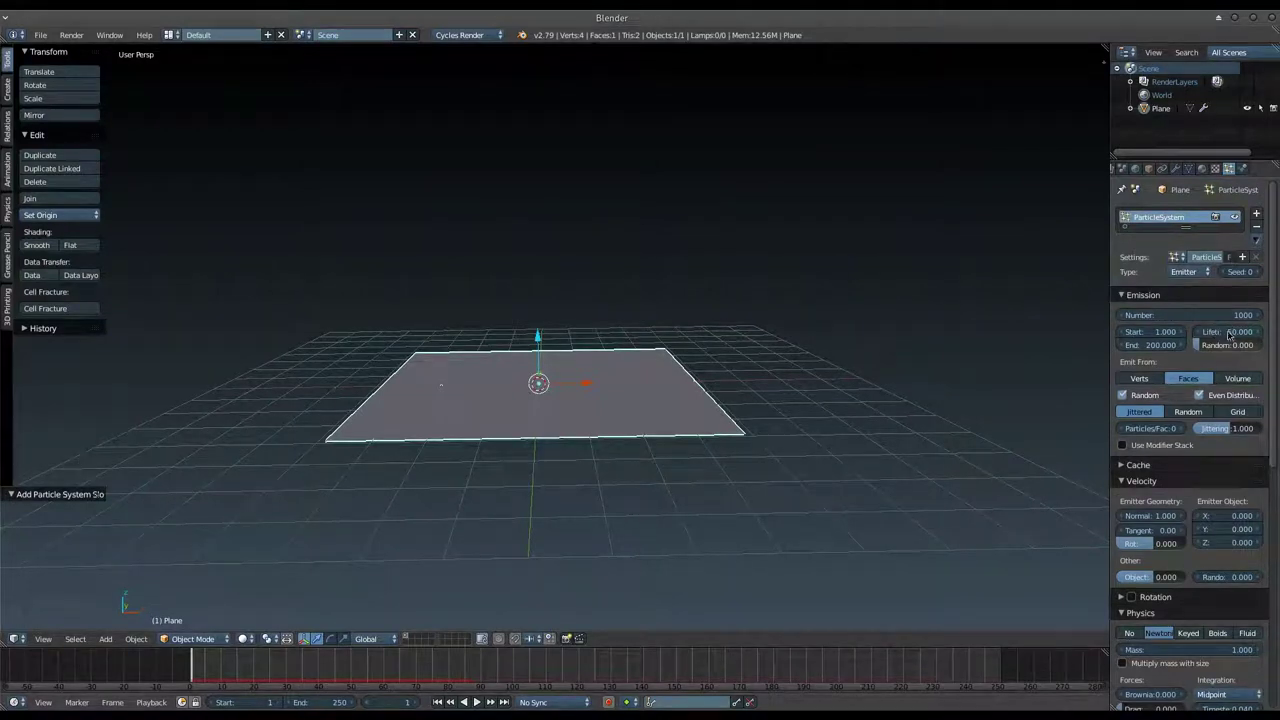
{"action": "type", "text": "250"}
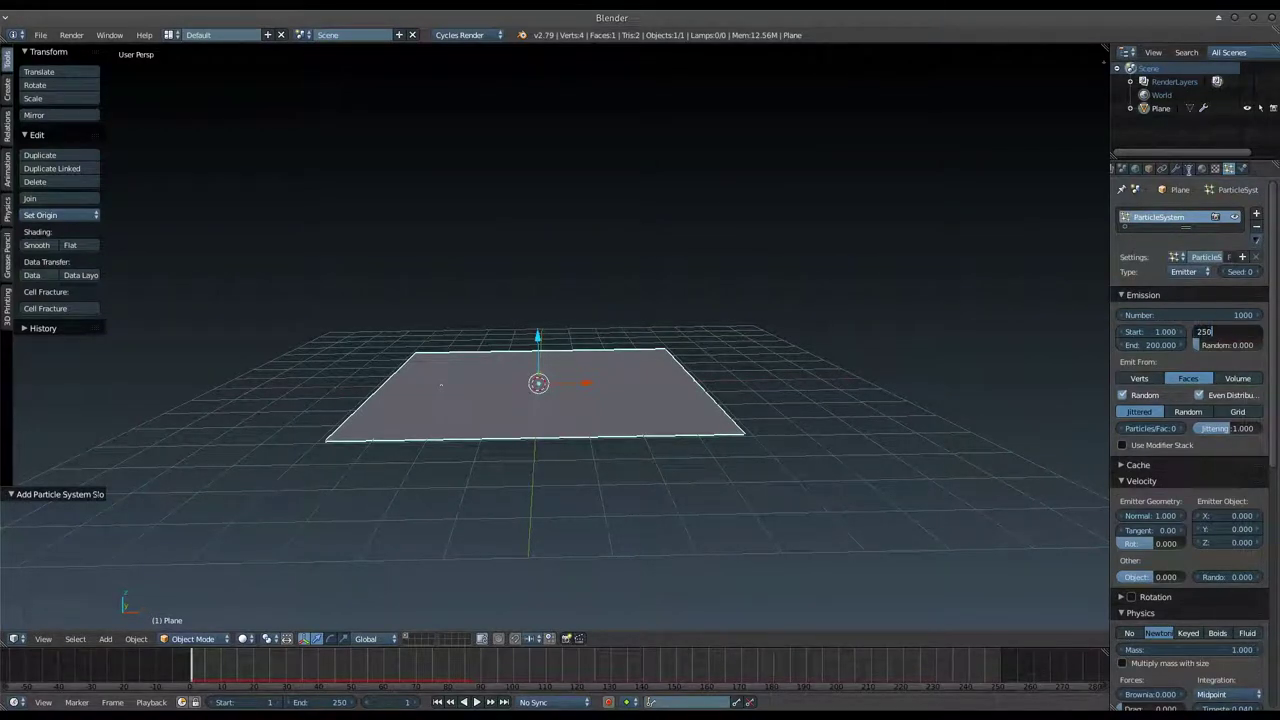
{"action": "left_click", "coordinate": [1150, 428]}
Step: Set the emission end frame to 250 and preview the longer-lived particles
{"action": "key", "text": "ctrl+Tab"}
{"action": "key", "text": "ctrl+Tab"}
{"action": "key", "text": "ctrl+Tab"}
{"action": "type", "text": "250"}
{"action": "key", "text": "Return"}
{"action": "key", "text": "alt+a"}
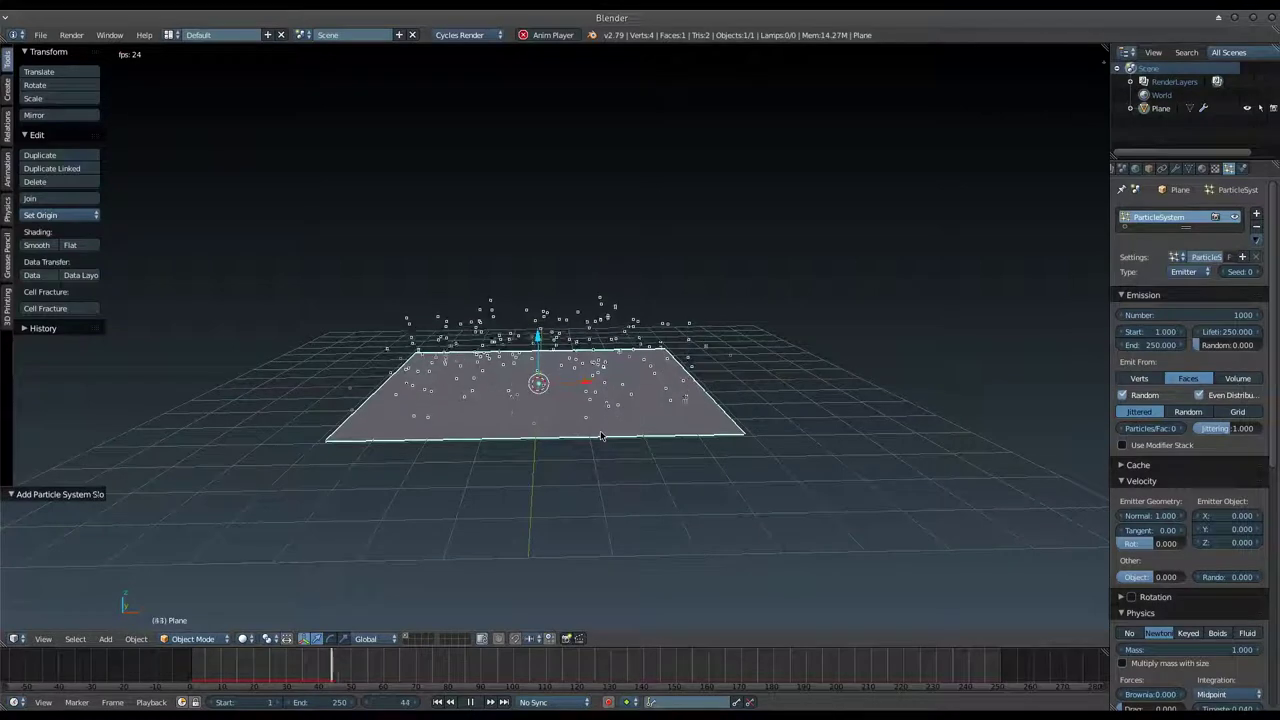
{"action": "key", "text": "Escape"}
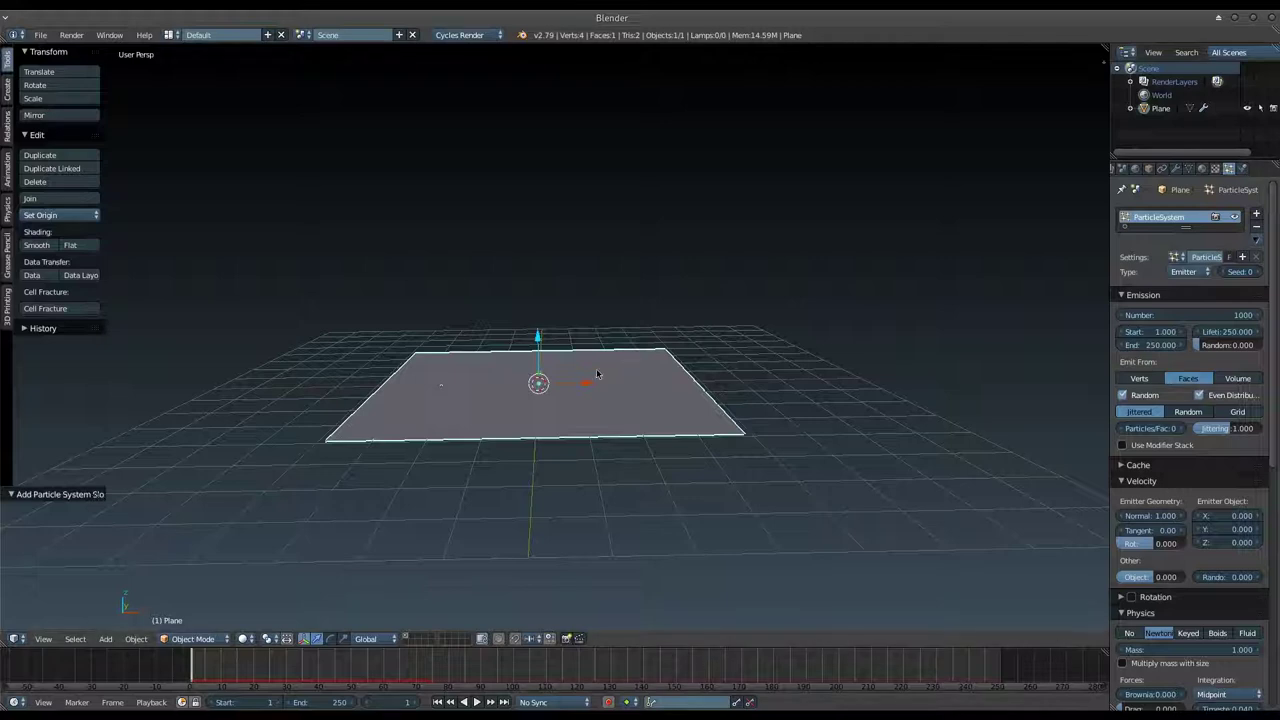
{"action": "key", "text": "shift+a"}
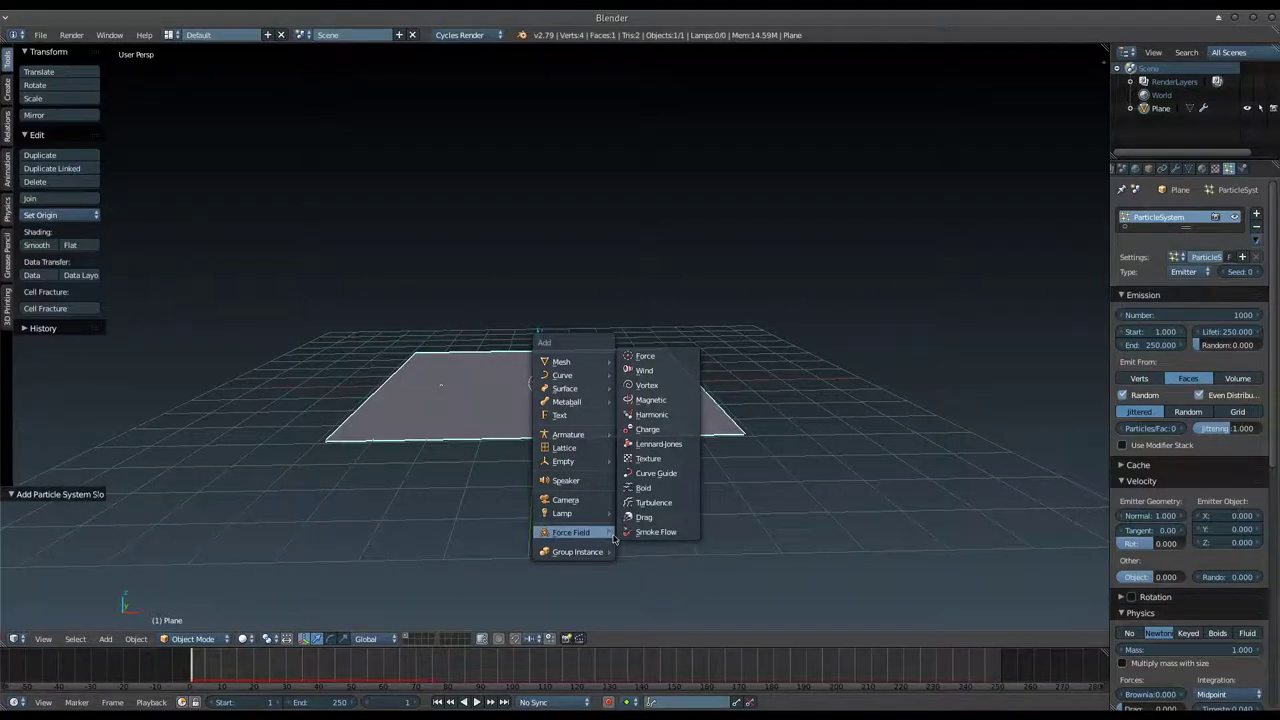
Step: Add a Force-type force field at the origin, undoing an accidental Smoke Flow field
{"action": "mouse_move", "coordinate": [572, 532]}
{"action": "left_click", "coordinate": [640, 538]}
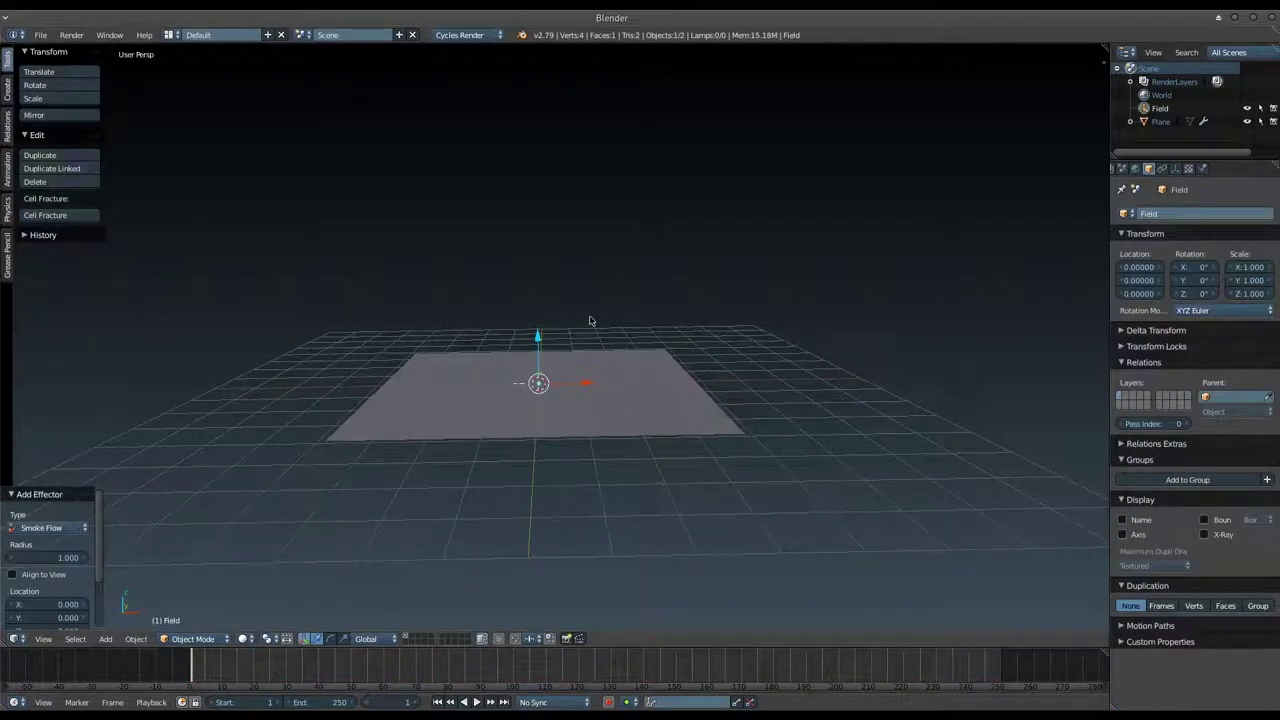
{"action": "key", "text": "ctrl+z"}
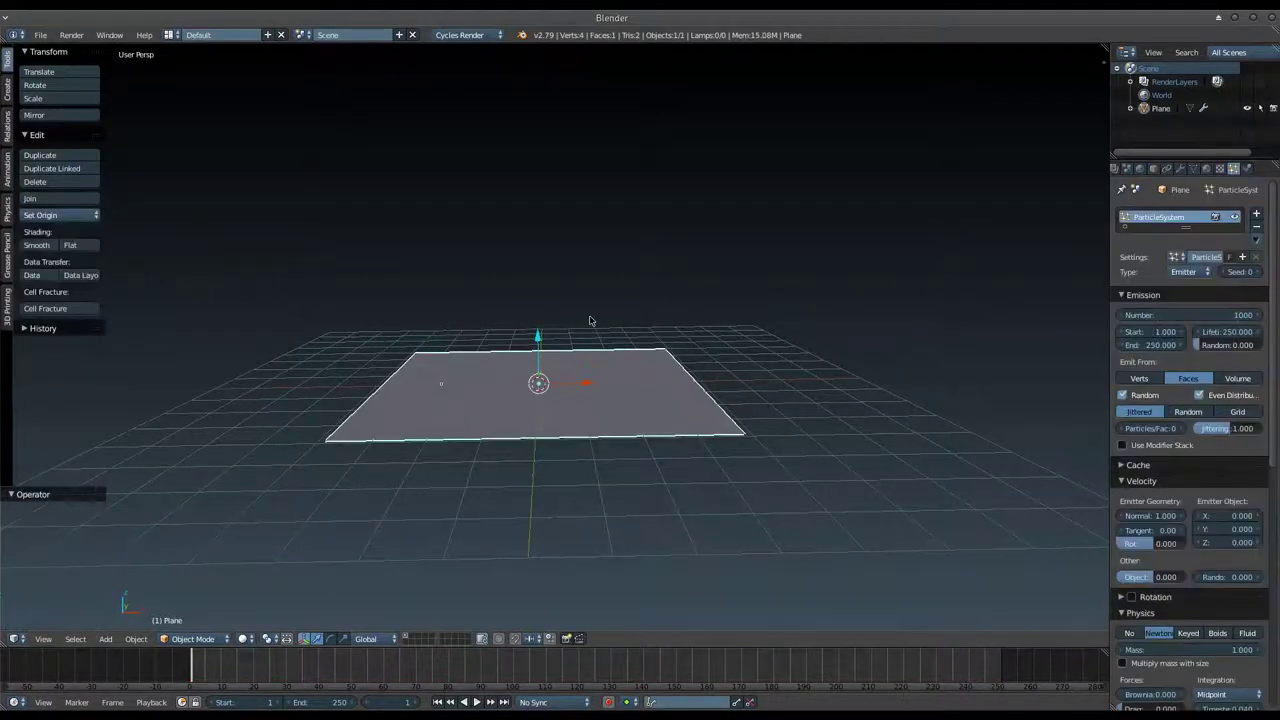
{"action": "key", "text": "shift+a"}
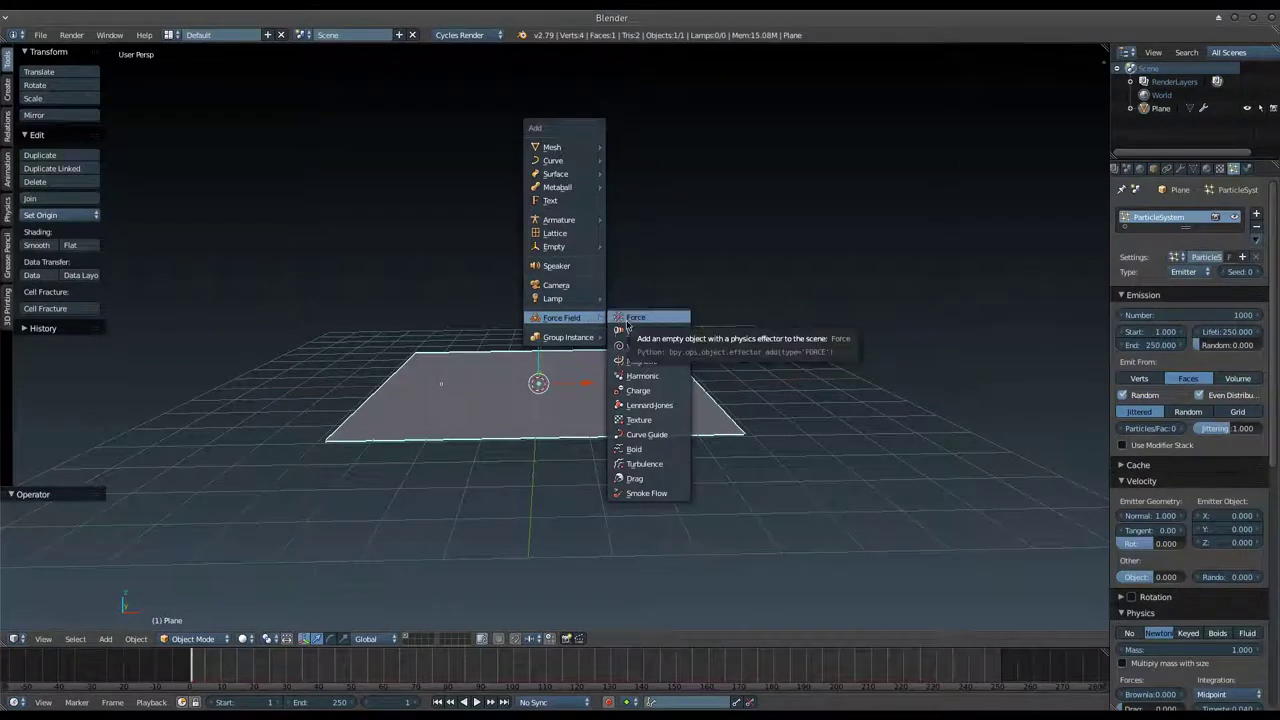
{"action": "left_click", "coordinate": [627, 325]}
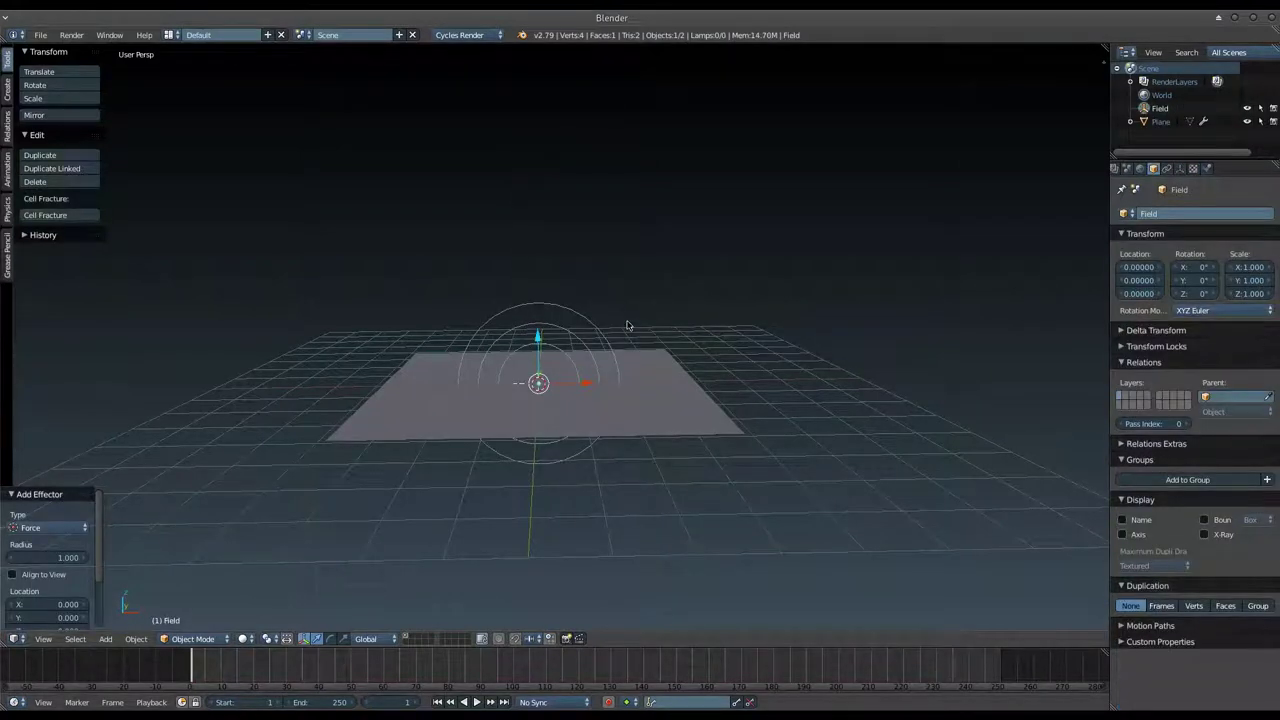
Step: Orbit and zoom out for a wider view of the plane and Field
{"action": "mouse_move", "coordinate": [560, 389]}
{"action": "middle_mouse_down"}
{"action": "mouse_move", "coordinate": [377, 513]}
{"action": "mouse_move", "coordinate": [497, 384]}
{"action": "middle_mouse_up"}
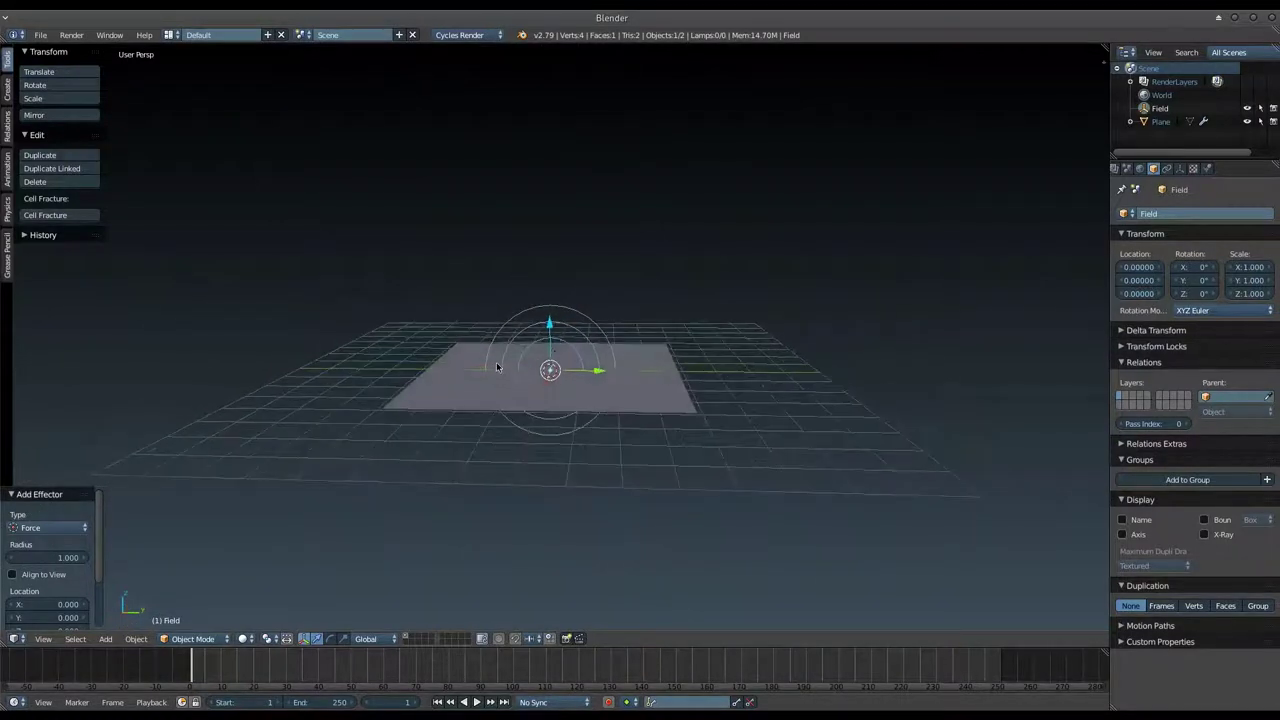
{"action": "key", "text": "shift+a"}
{"action": "mouse_move", "coordinate": [497, 390]}
{"action": "middle_mouse_down"}
{"action": "mouse_move", "coordinate": [351, 508]}
{"action": "mouse_move", "coordinate": [485, 376]}
{"action": "middle_mouse_up"}
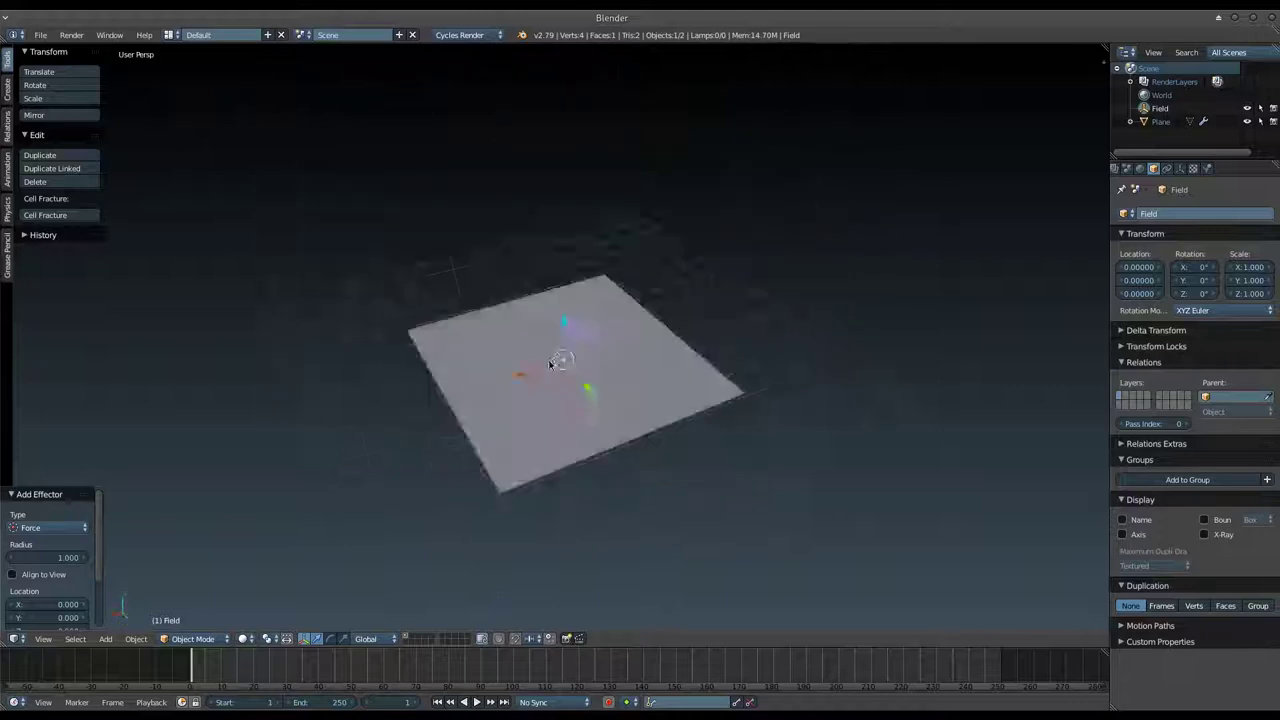
{"action": "scroll", "coordinate": [565, 356], "scroll_direction": "up", "scroll_amount": 3}
{"action": "mouse_move", "coordinate": [565, 356]}
{"action": "middle_mouse_down"}
{"action": "mouse_move", "coordinate": [723, 371]}
{"action": "mouse_move", "coordinate": [456, 418]}
{"action": "mouse_move", "coordinate": [670, 328]}
{"action": "mouse_move", "coordinate": [774, 450]}
{"action": "mouse_move", "coordinate": [623, 354]}
{"action": "mouse_move", "coordinate": [641, 353]}
{"action": "mouse_move", "coordinate": [601, 353]}
{"action": "middle_mouse_up"}
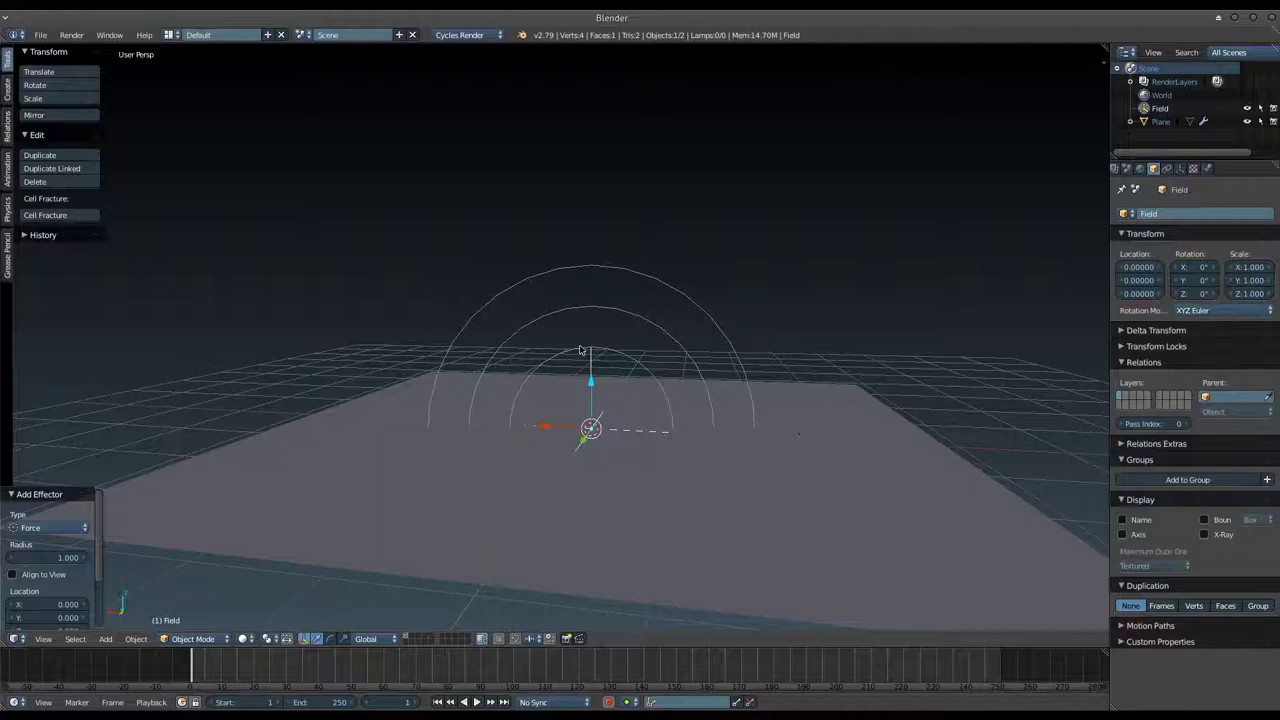
{"action": "scroll", "coordinate": [580, 350], "scroll_direction": "down", "scroll_amount": 3}
{"action": "scroll", "coordinate": [585, 352], "scroll_direction": "down", "scroll_amount": 2}
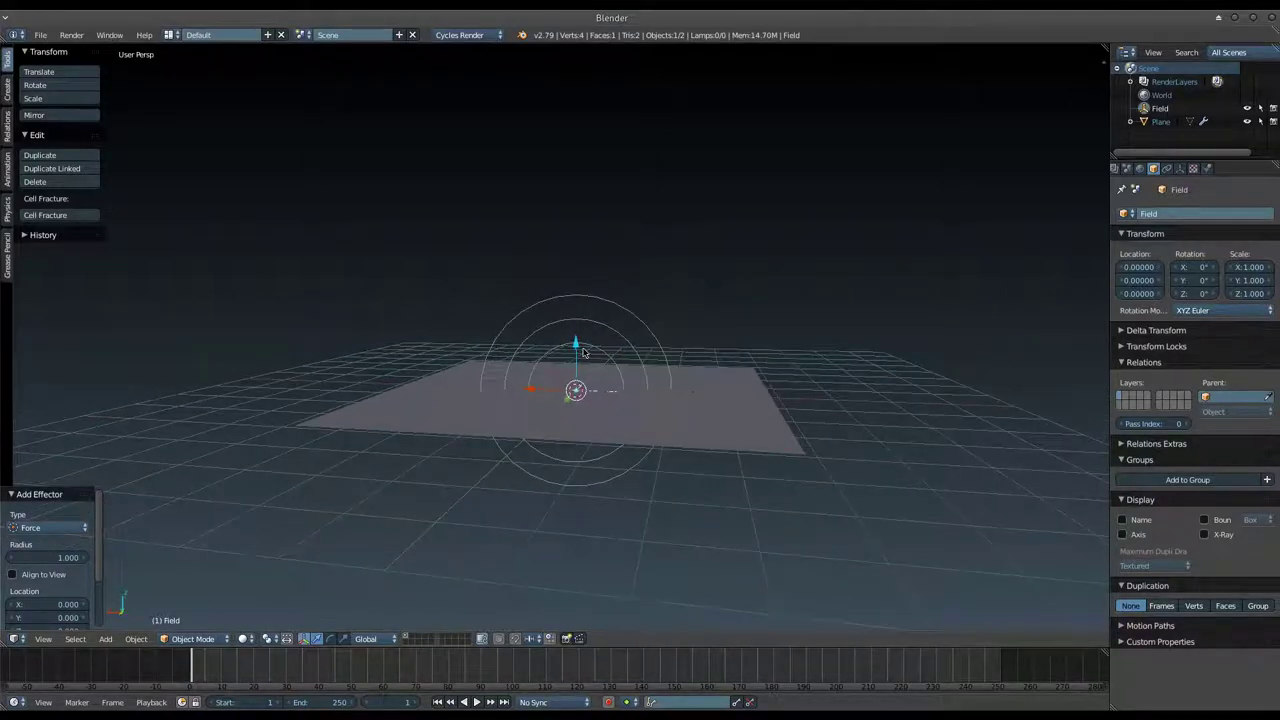
Step: Play the rising particles and inspect the plane's and Field's physics settings
{"action": "key", "text": "alt+a"}
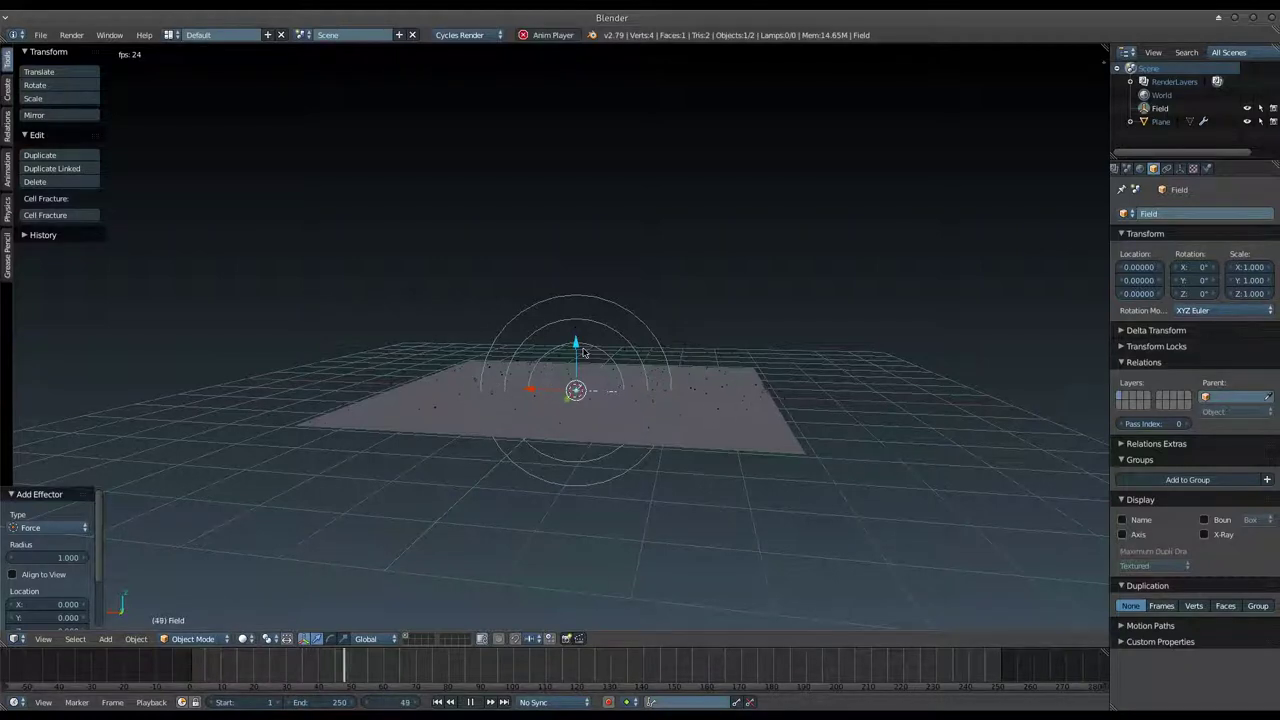
{"action": "right_click", "coordinate": [718, 424]}
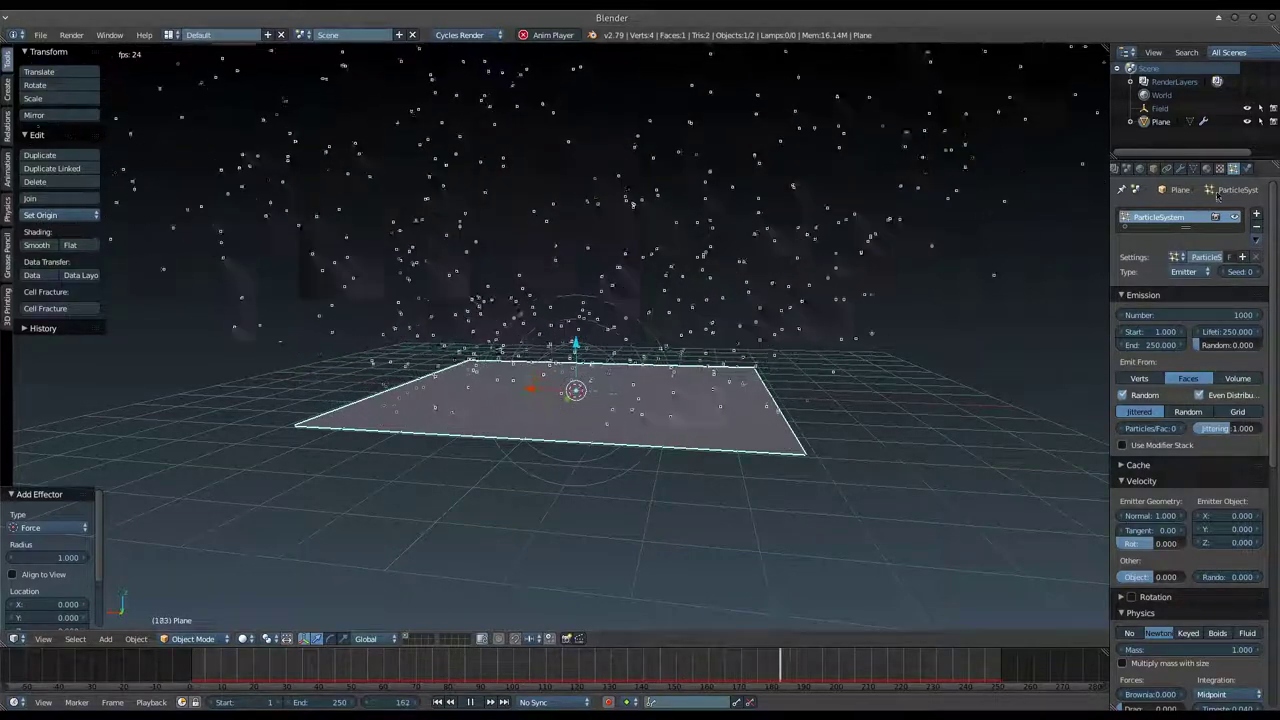
{"action": "left_click", "coordinate": [1247, 168]}
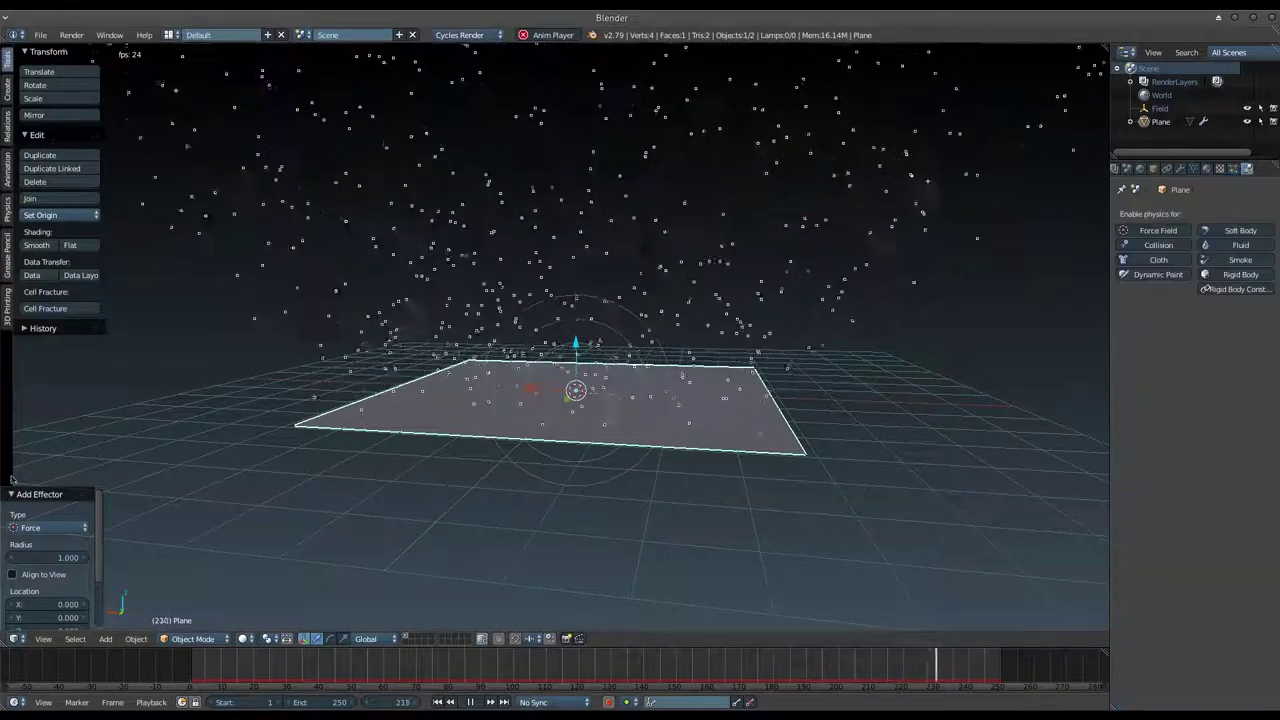
{"action": "right_click", "coordinate": [591, 301]}
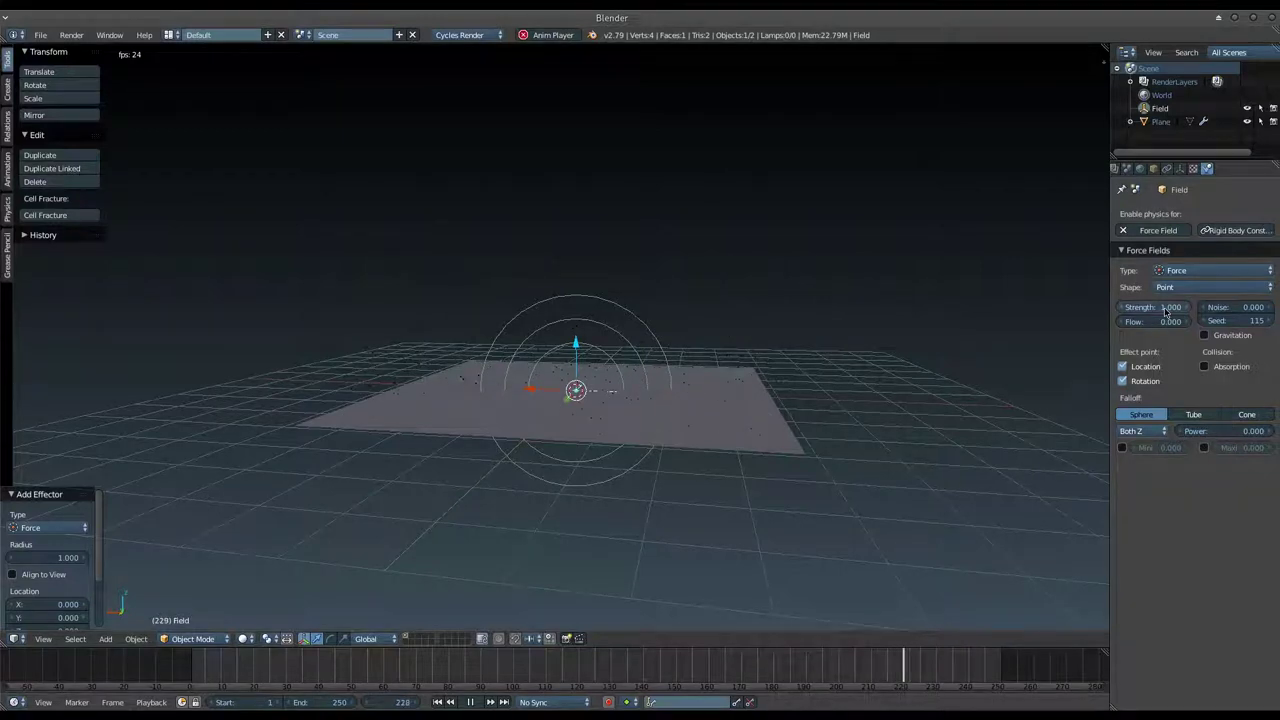
{"action": "right_click", "coordinate": [704, 415]}
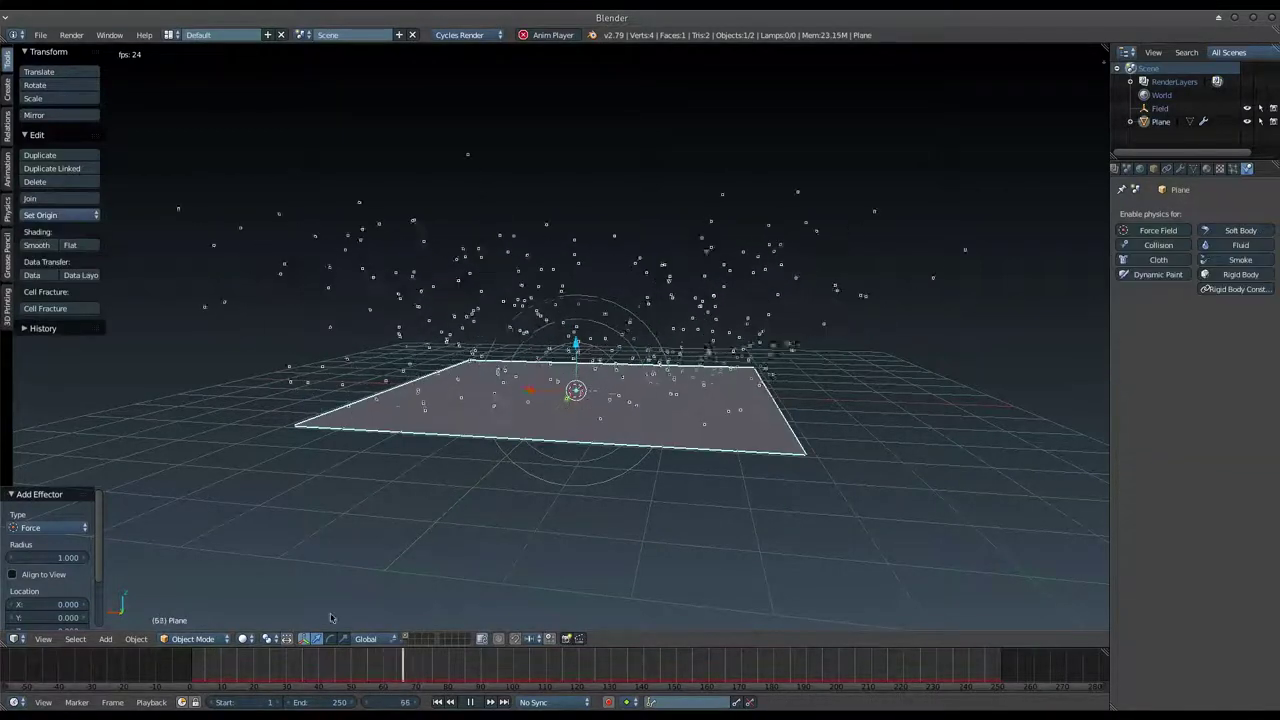
Step: Add an icosphere on an empty layer
{"action": "key", "text": "Delete"}
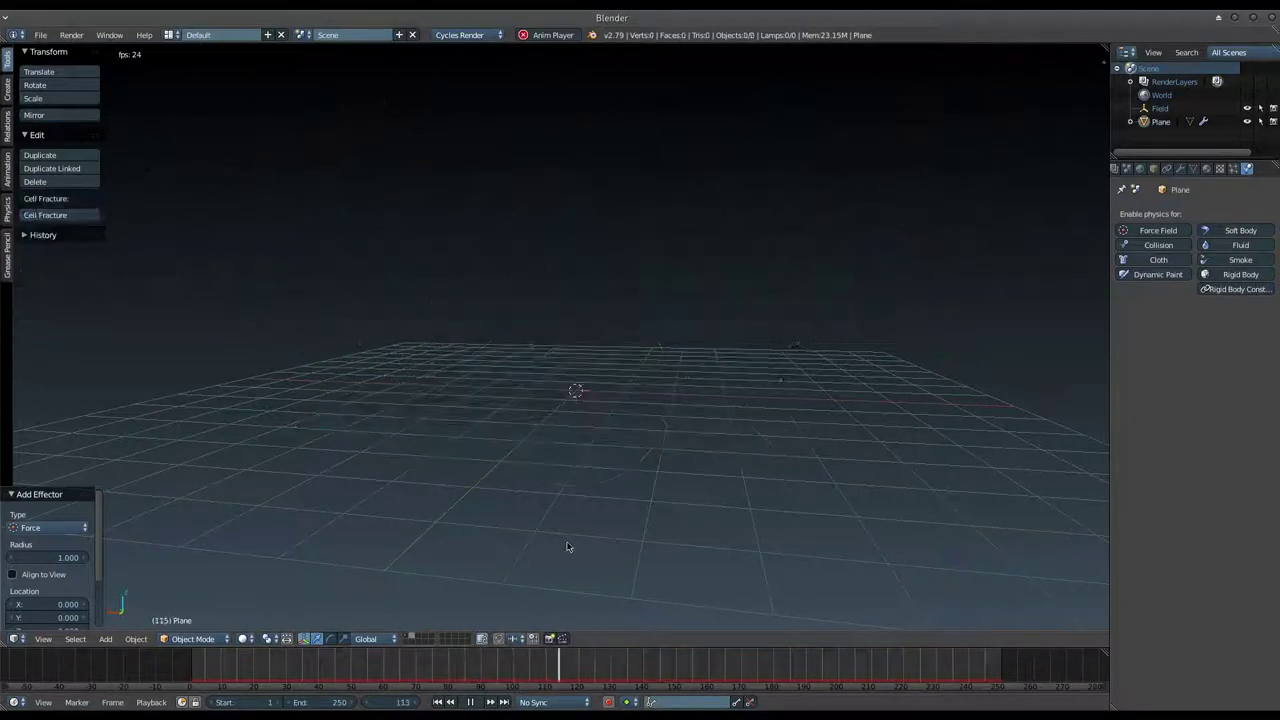
{"action": "key", "text": "shift+a"}
{"action": "mouse_move", "coordinate": [535, 362]}
{"action": "left_click", "coordinate": [620, 414]}
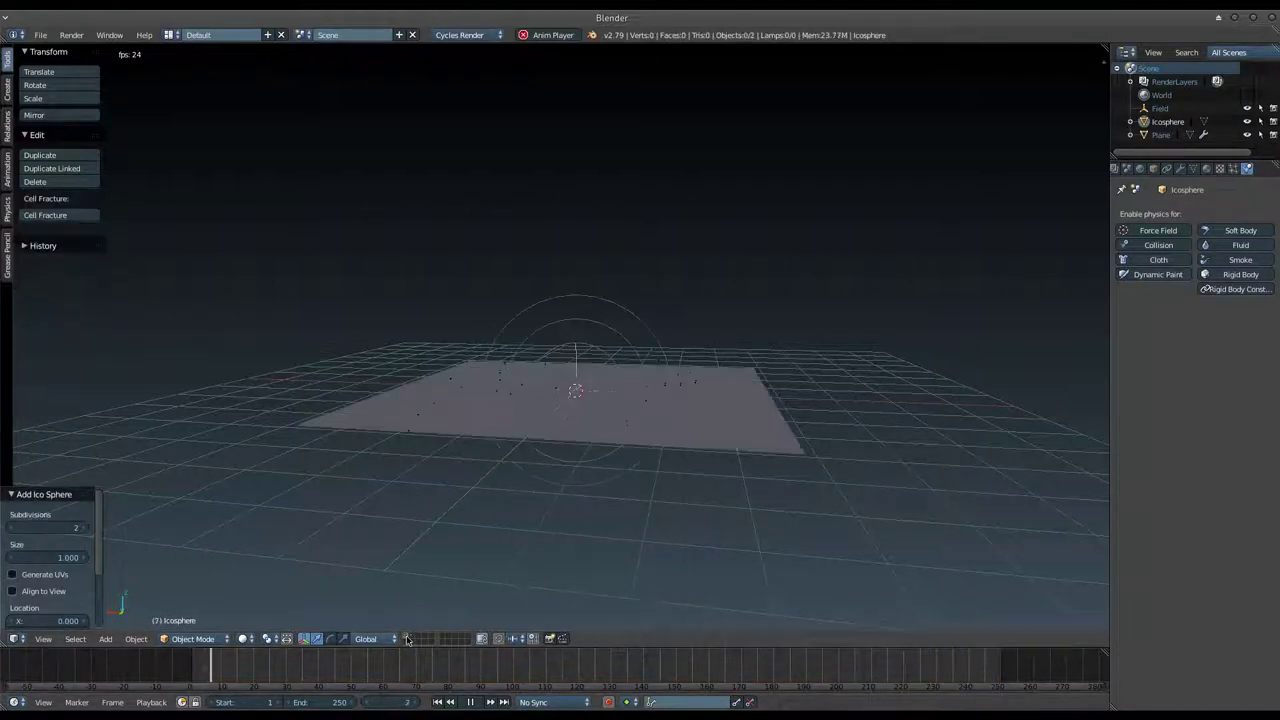
Step: Render the plane's particles as Object copies of the Icosphere
{"action": "right_click", "coordinate": [725, 419]}
{"action": "left_click", "coordinate": [1220, 169]}
{"action": "scroll", "coordinate": [1180, 450], "scroll_direction": "down", "scroll_amount": 5}
{"action": "scroll", "coordinate": [1176, 497], "scroll_direction": "down", "scroll_amount": 5}
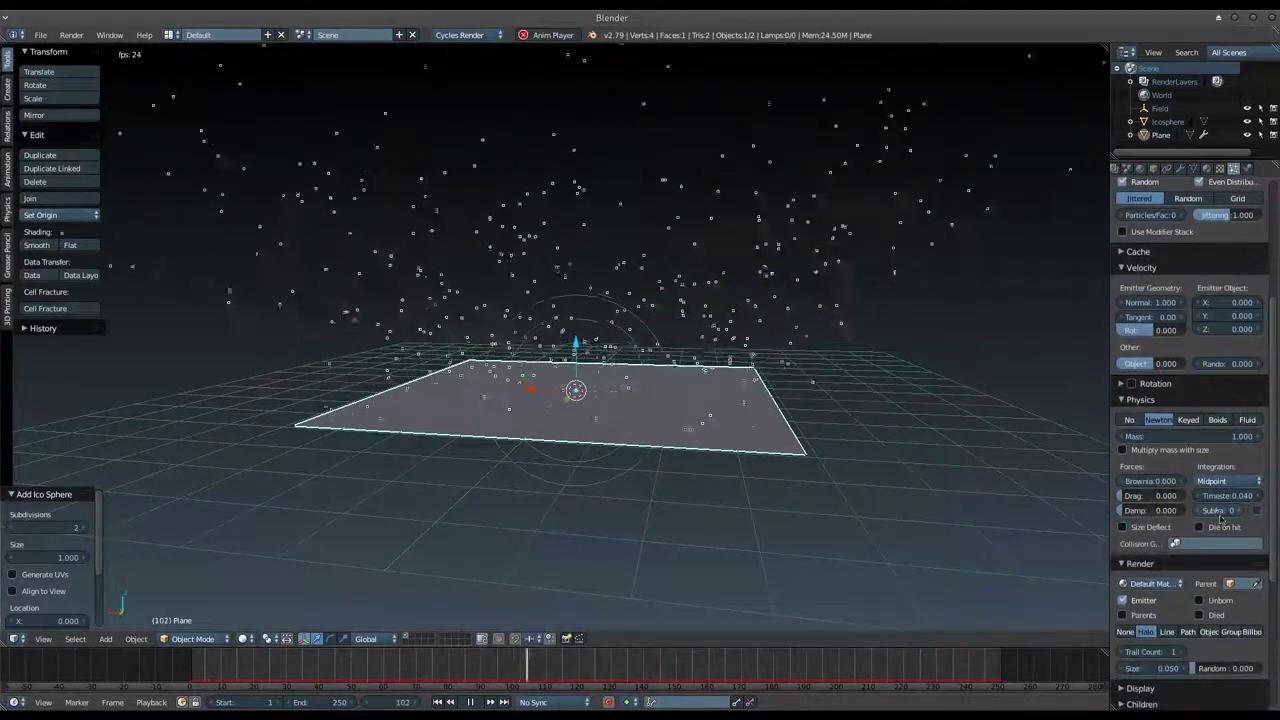
{"action": "scroll", "coordinate": [1214, 535], "scroll_direction": "down", "scroll_amount": 2}
{"action": "left_click", "coordinate": [1207, 552]}
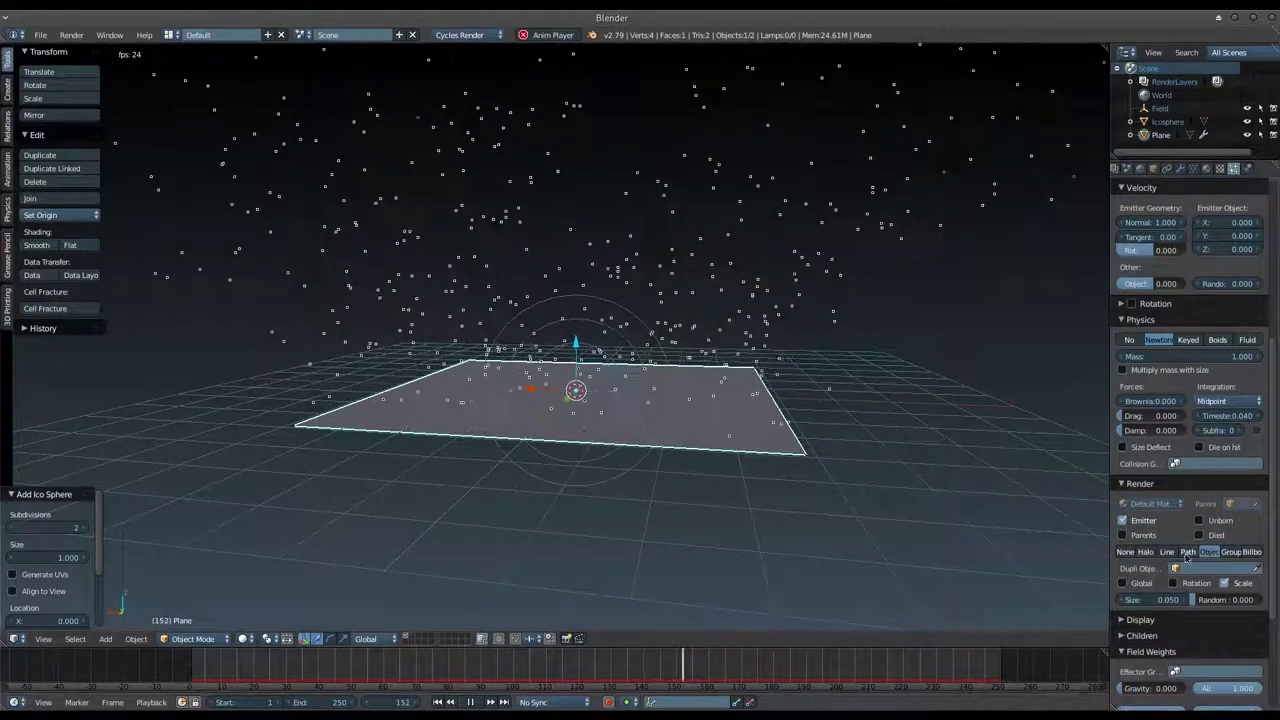
{"action": "left_click", "coordinate": [1175, 568]}
{"action": "left_click", "coordinate": [1179, 444]}
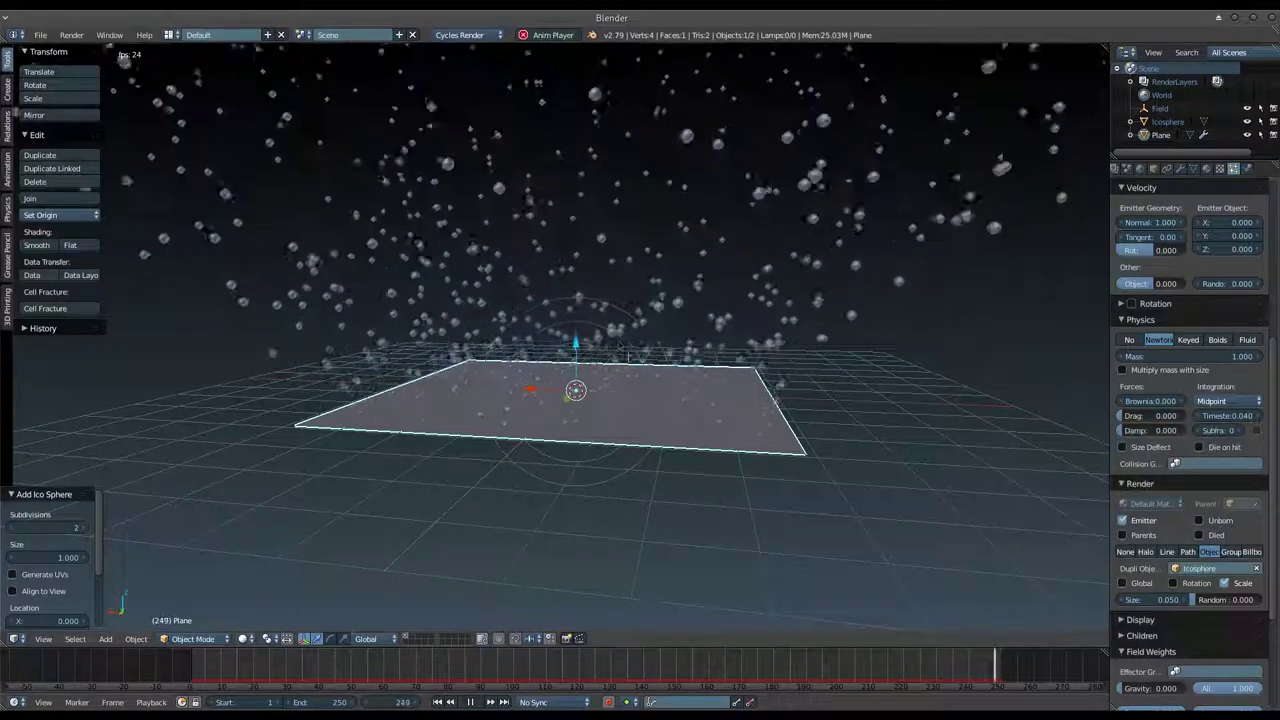
{"action": "right_click", "coordinate": [616, 307]}
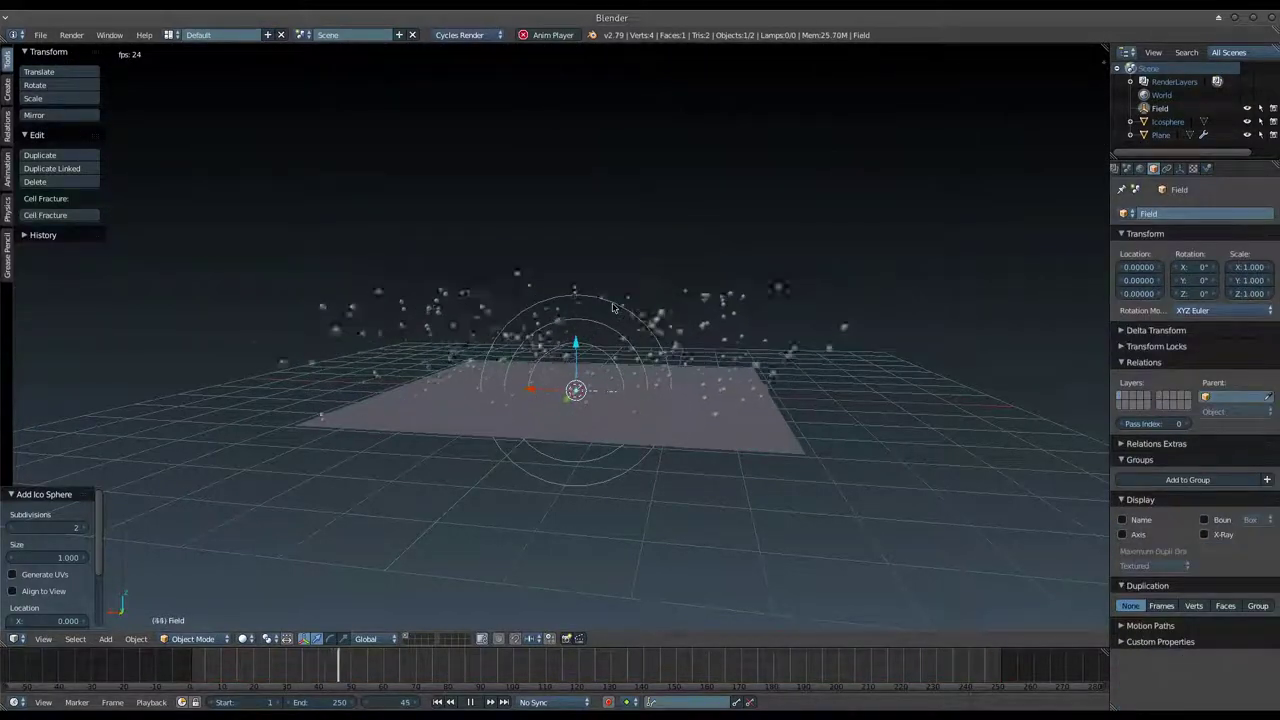
Step: Give the Field force field Strength 10 and Noise 10
{"action": "left_click", "coordinate": [1207, 168]}
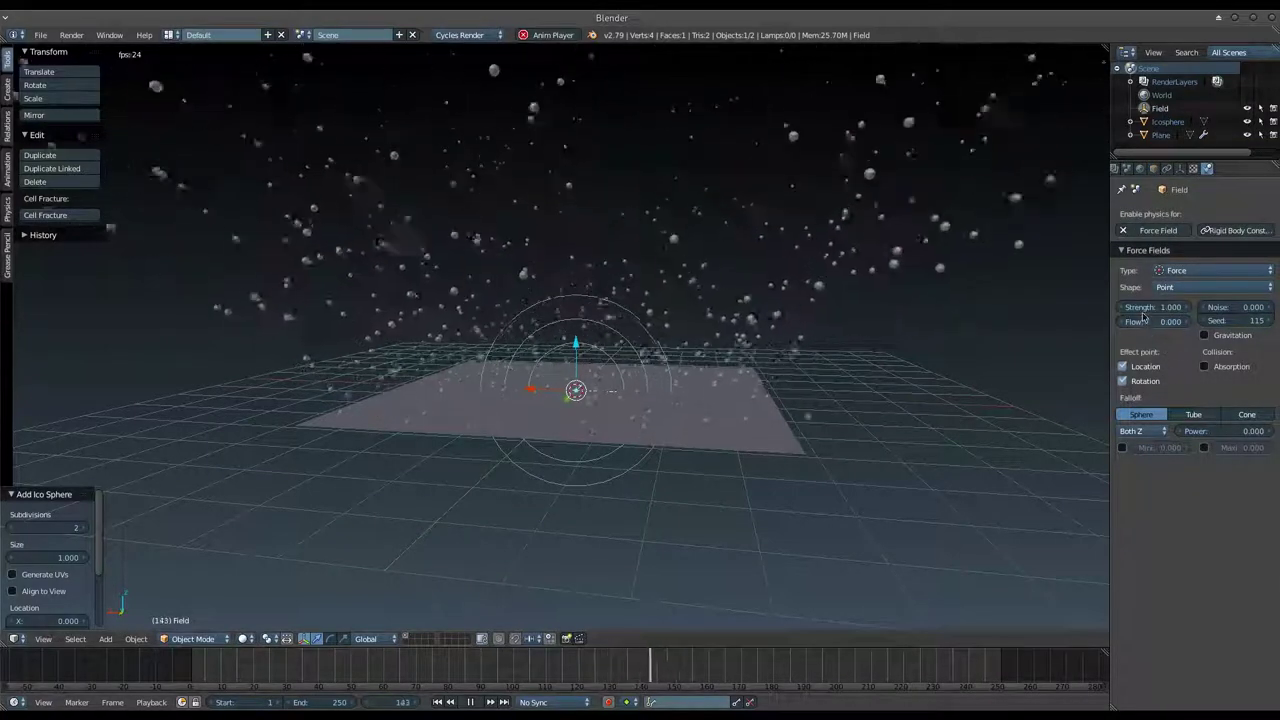
{"action": "left_click", "coordinate": [1150, 307]}
{"action": "type", "text": "10"}
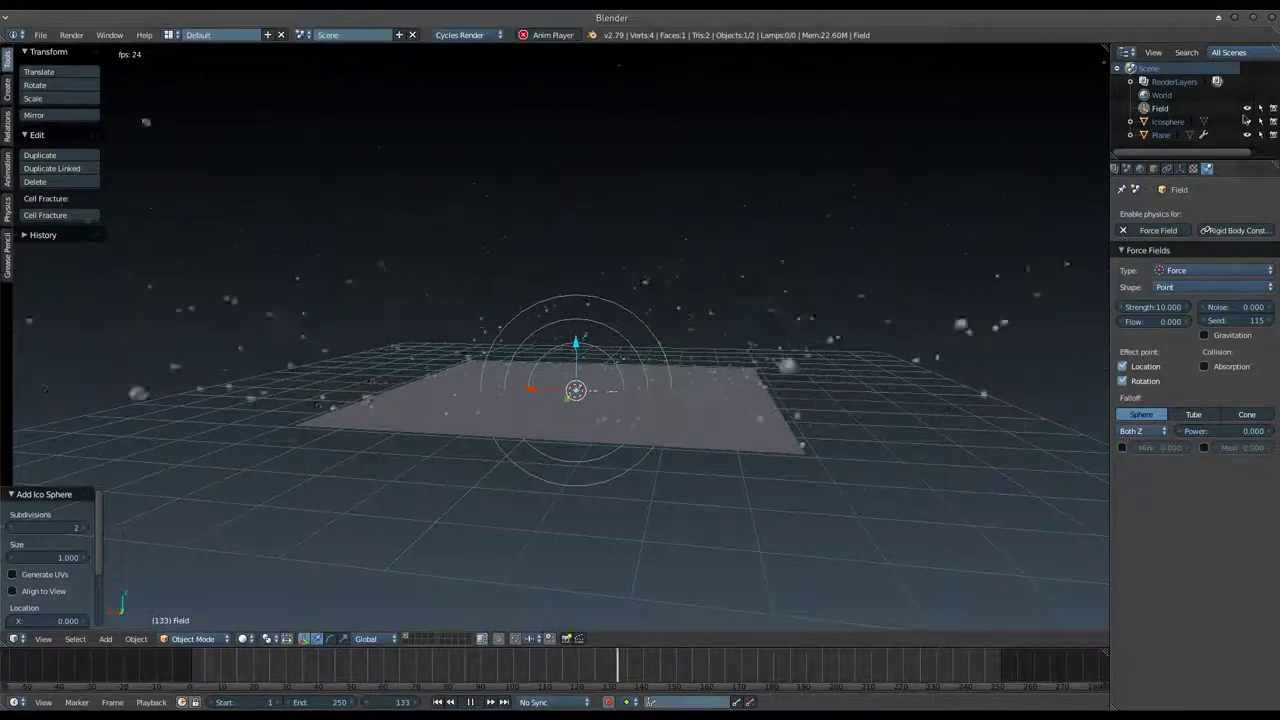
{"action": "left_click", "coordinate": [1230, 309]}
{"action": "type", "text": "10"}
{"action": "key", "text": "Return"}
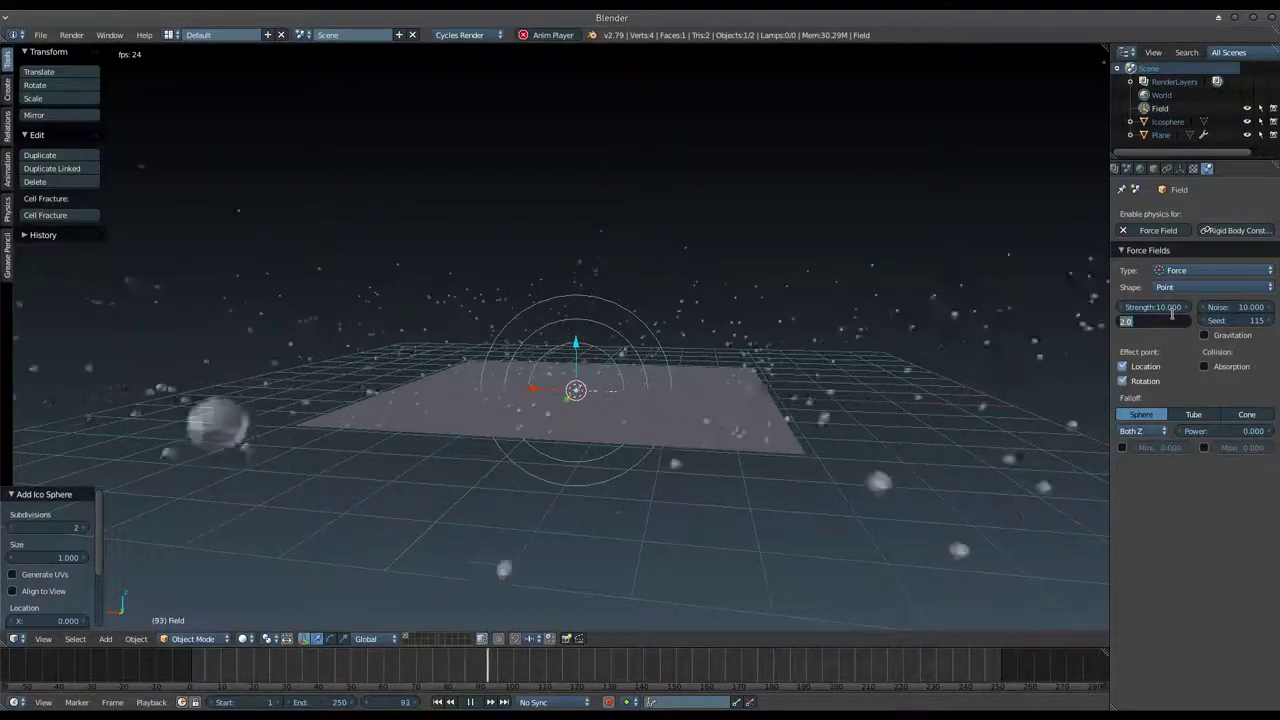
Step: Set the force field's Flow to 10
{"action": "key", "text": "ctrl+v"}
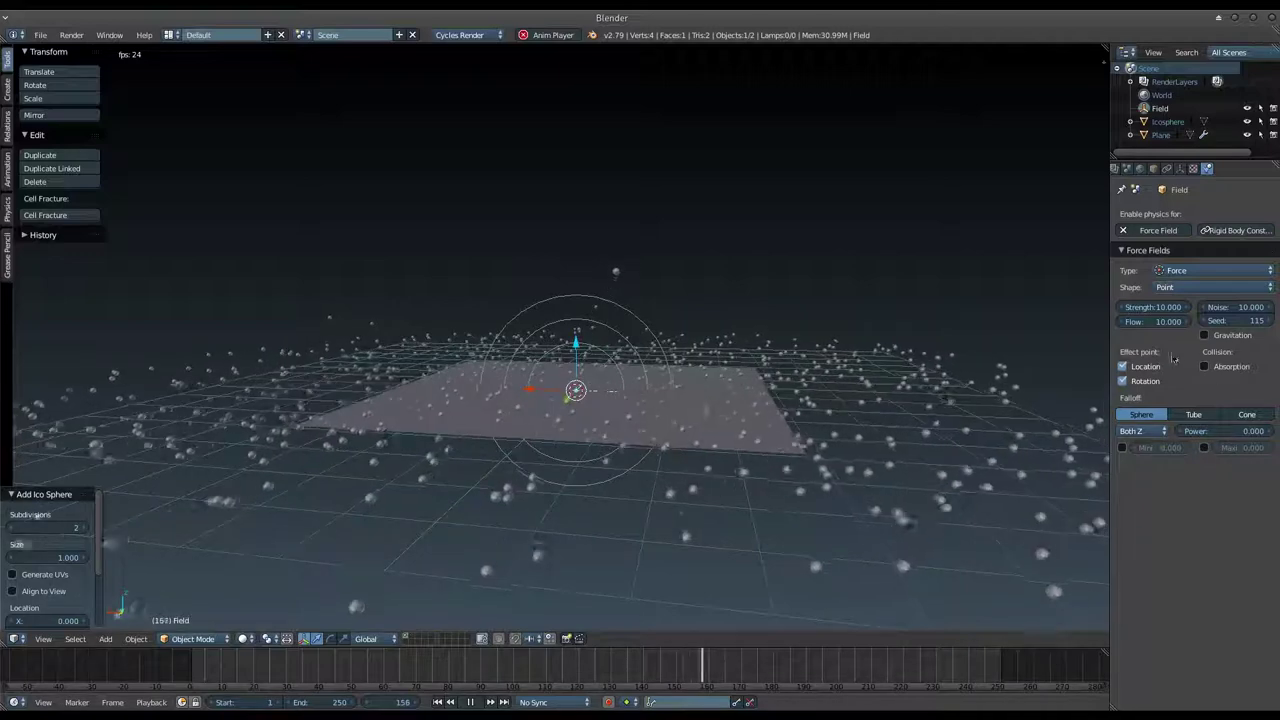
Step: Set the force field's Flow to 0
{"action": "left_click", "coordinate": [1166, 321]}
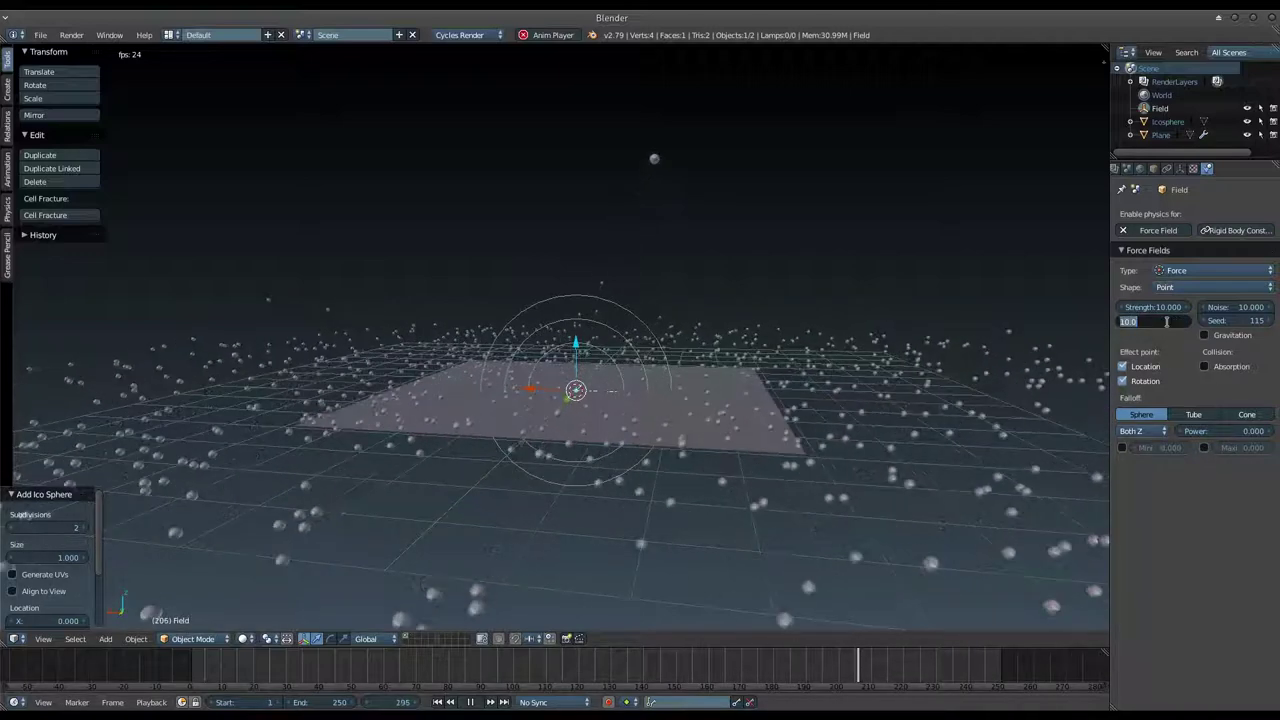
{"action": "type", "text": "0"}
{"action": "key", "text": "Return"}
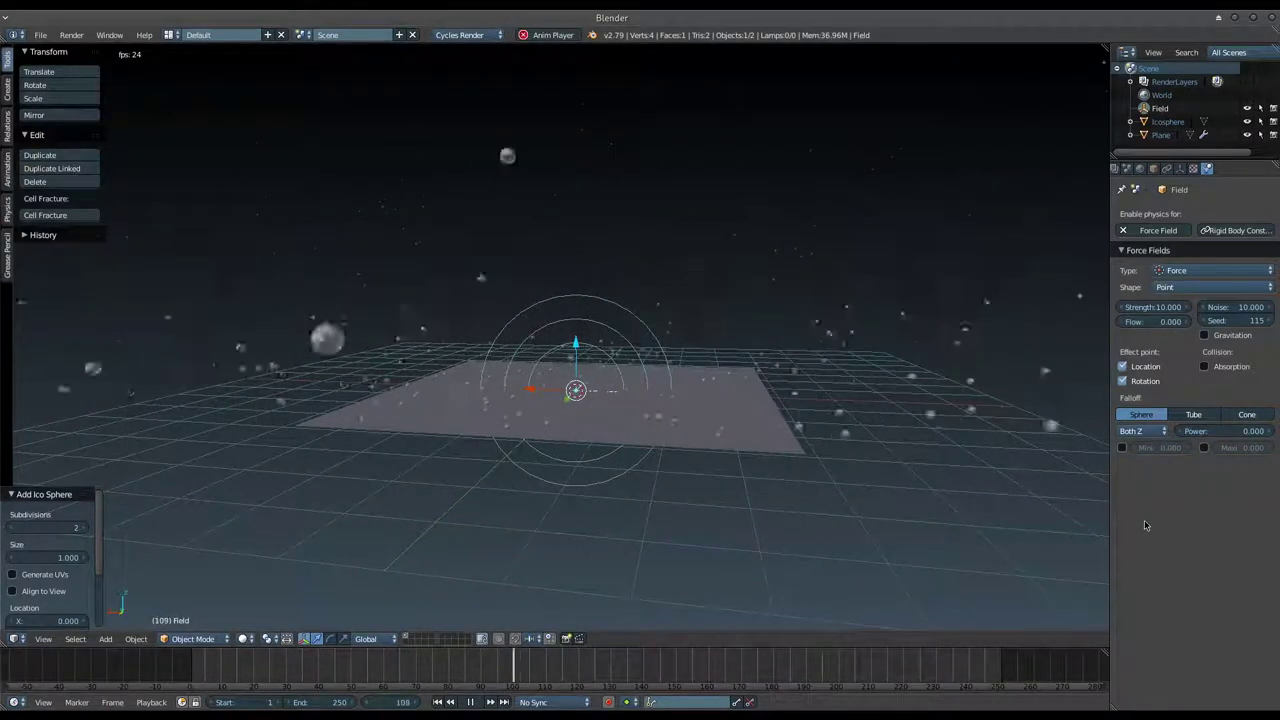
Step: Try Tube and Sphere falloff shapes, settling on Cone falloff
{"action": "left_click", "coordinate": [1193, 414]}
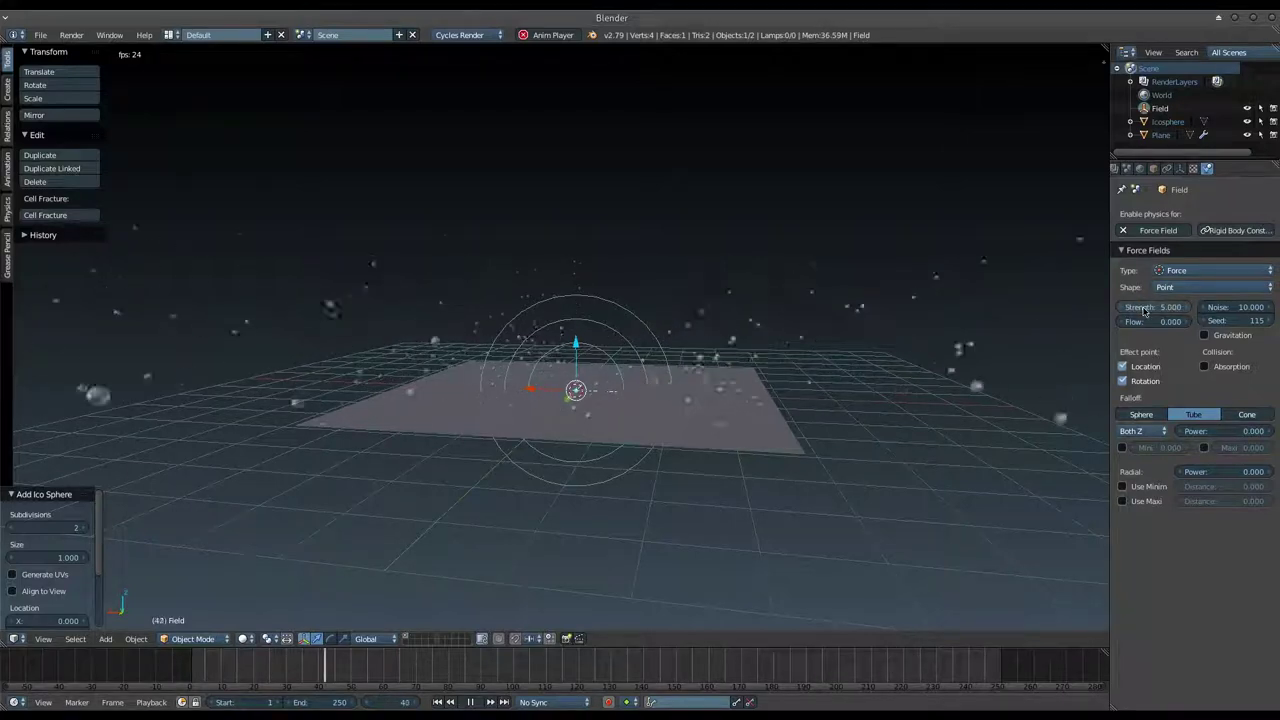
{"action": "left_click", "coordinate": [1141, 415]}
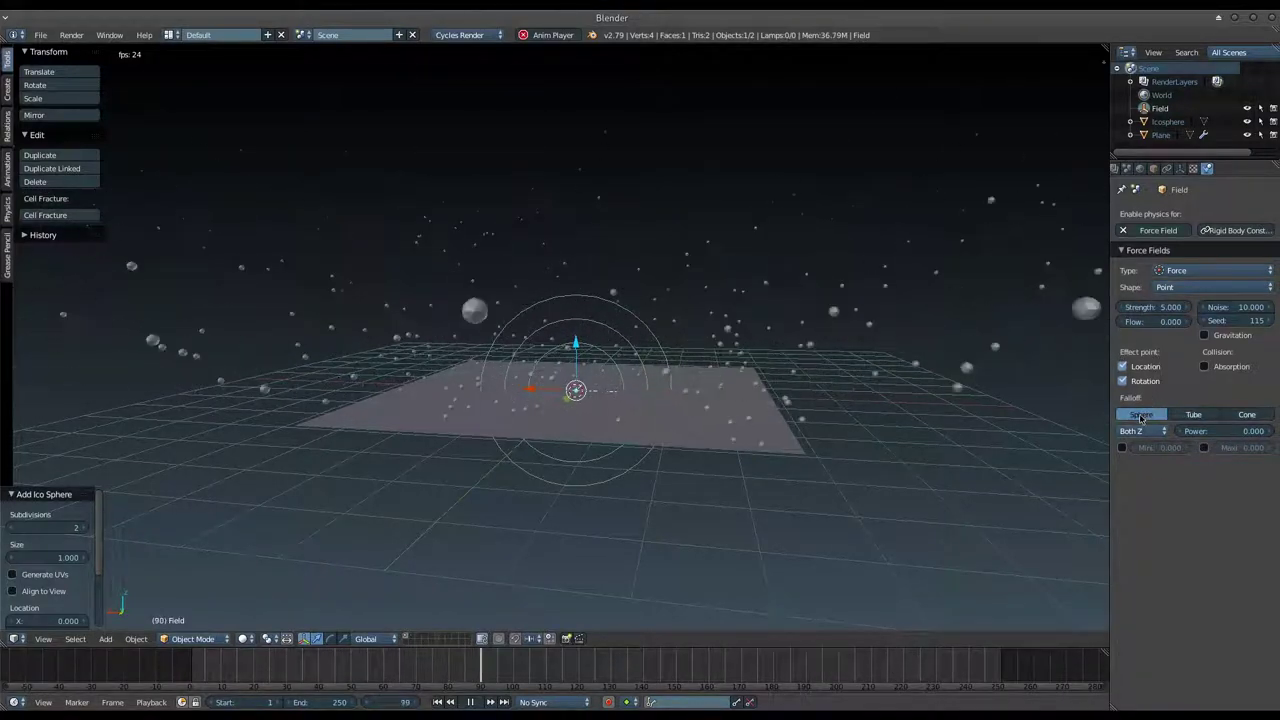
{"action": "left_click", "coordinate": [1194, 415]}
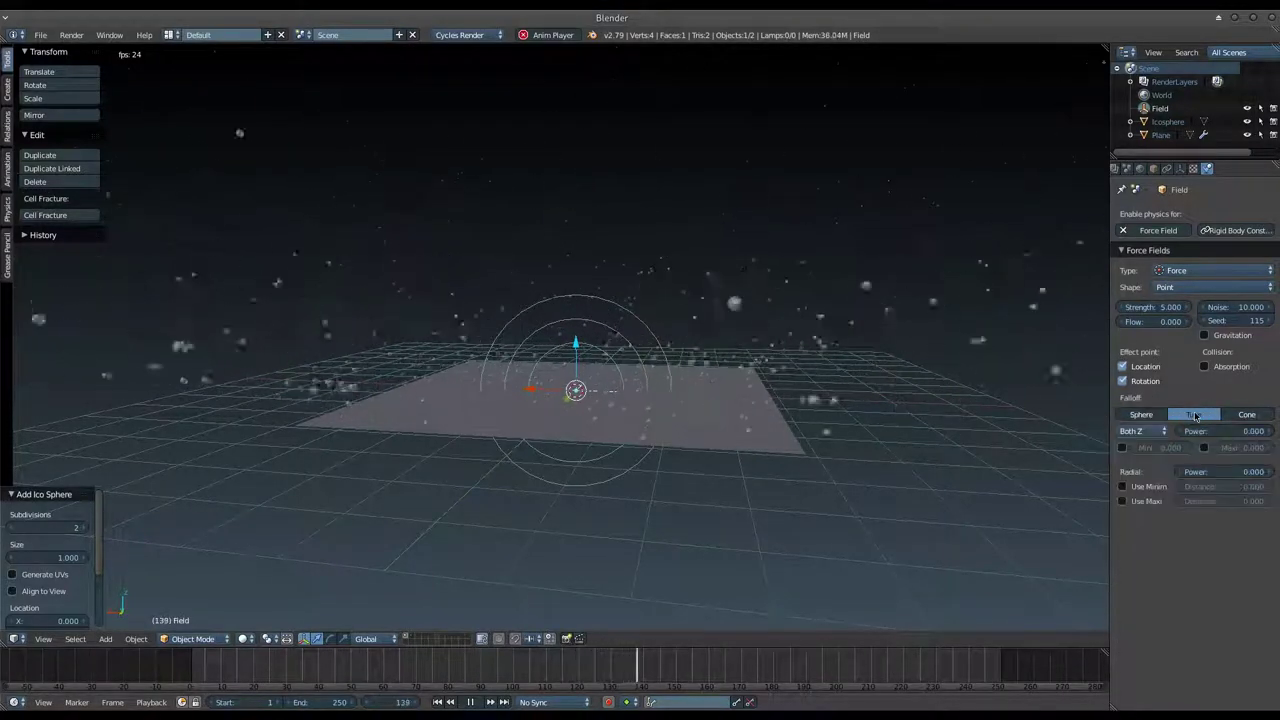
{"action": "left_click", "coordinate": [1240, 415]}
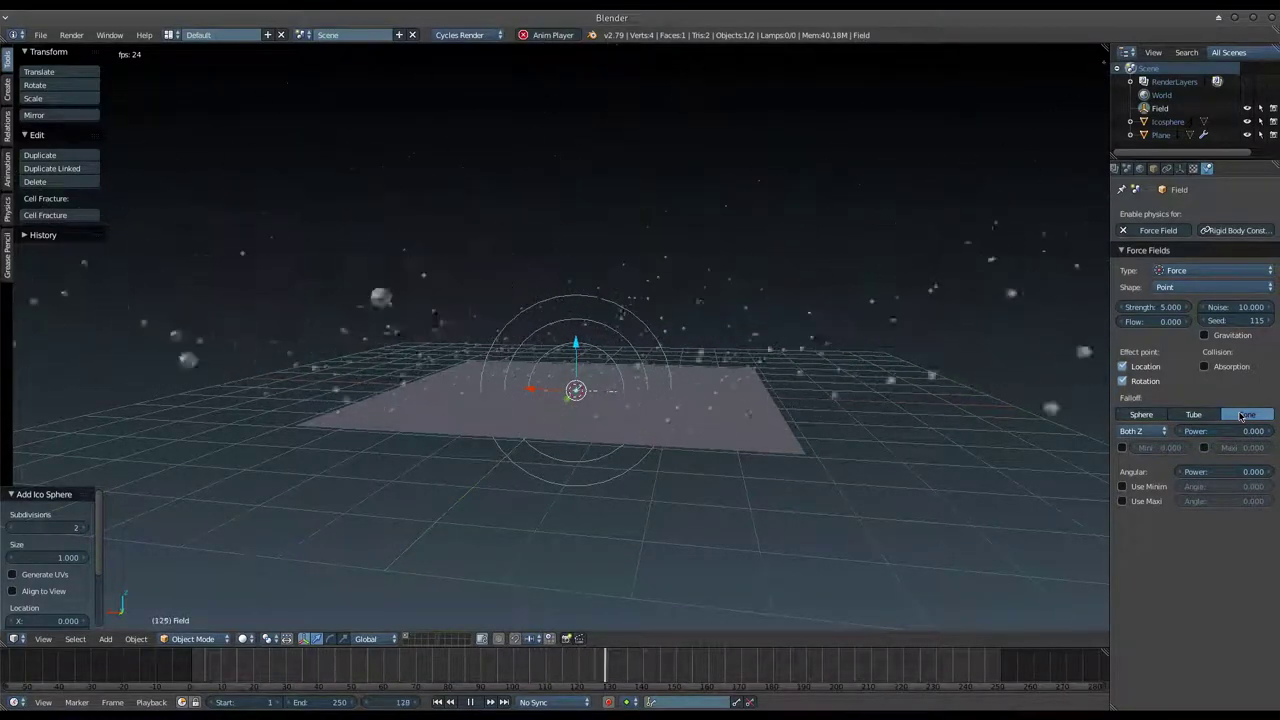
{"action": "key", "text": "shift+a"}
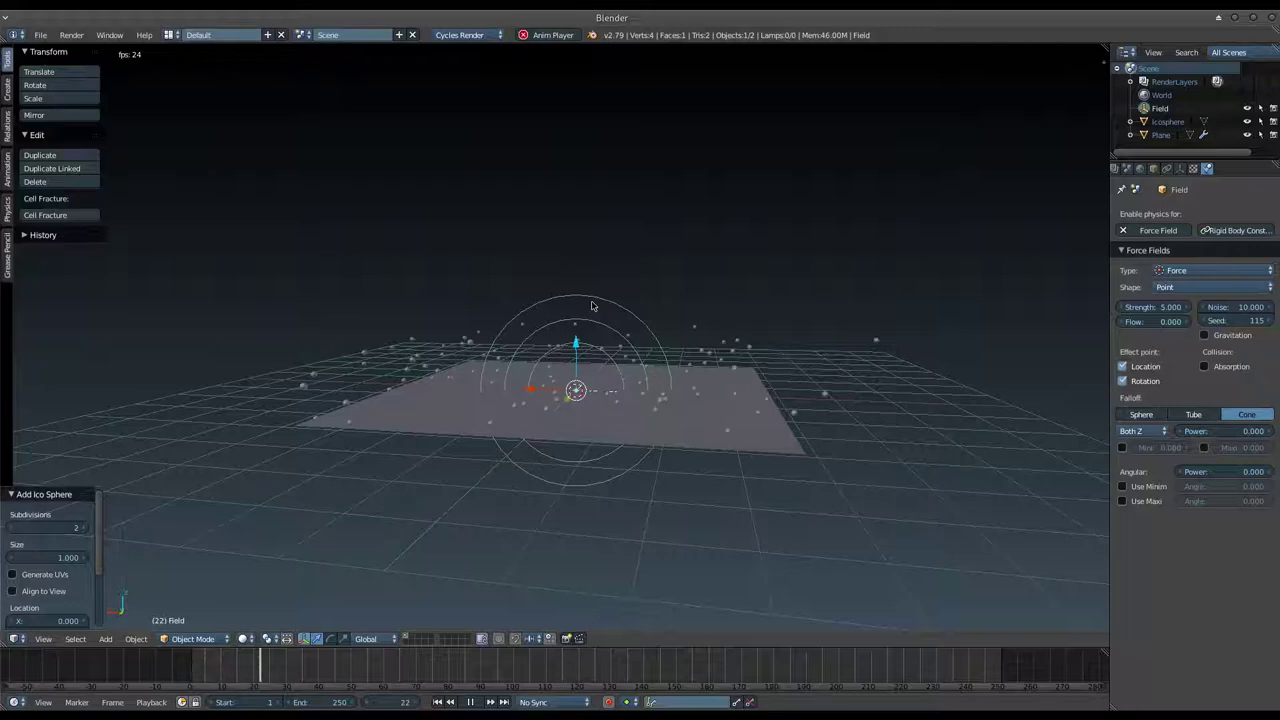
{"action": "key", "text": "Delete"}
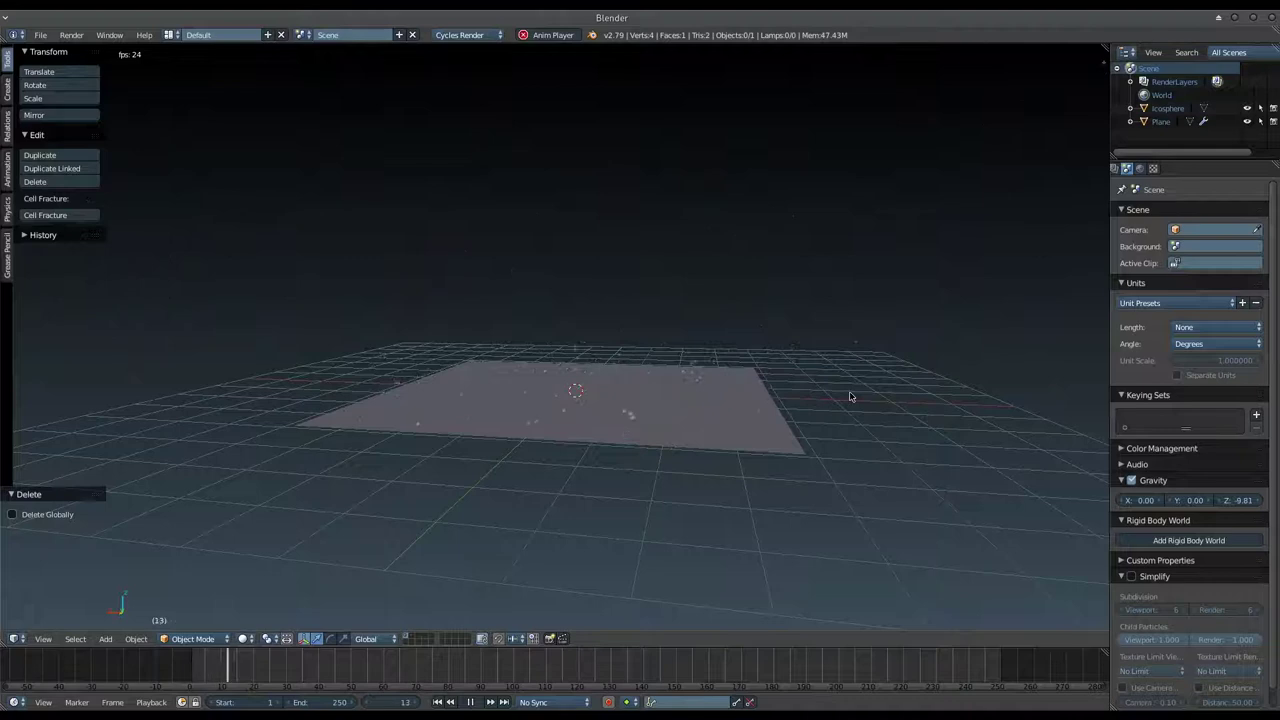
{"action": "right_click", "coordinate": [740, 400]}
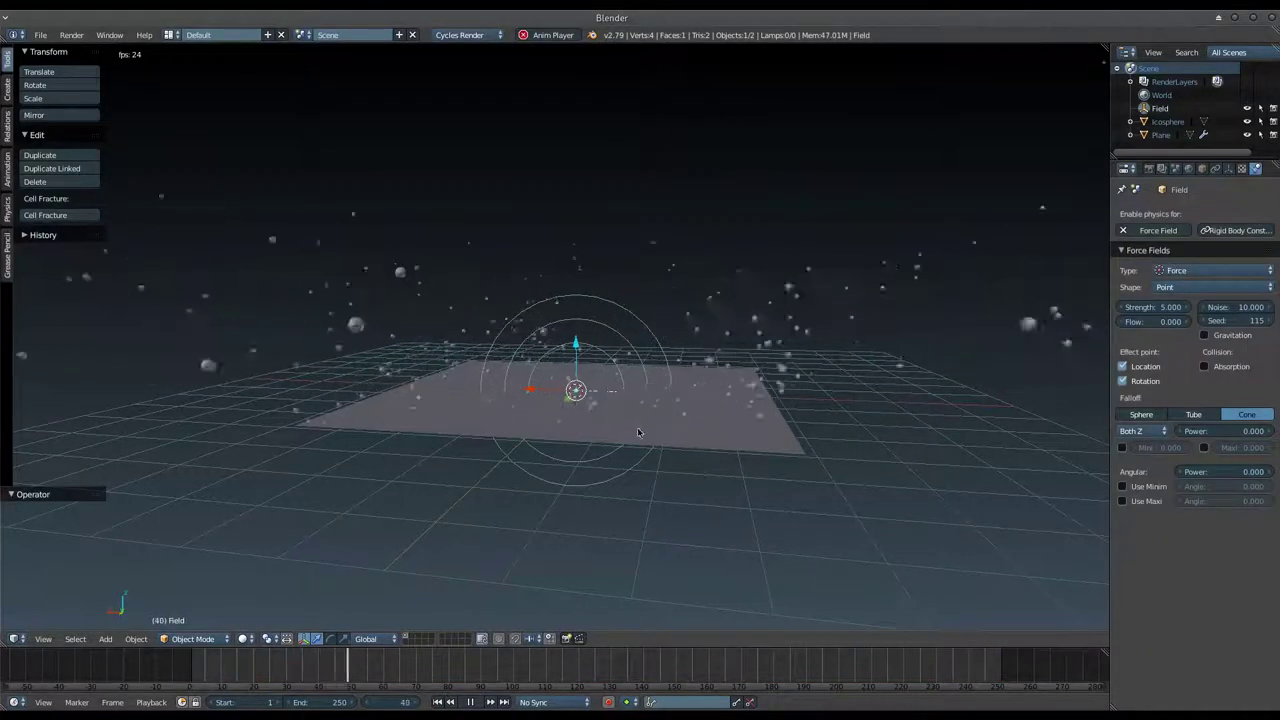
Step: Switch off the Field object's force field, then reselect the plane and rewind playback
{"action": "right_click", "coordinate": [751, 394]}
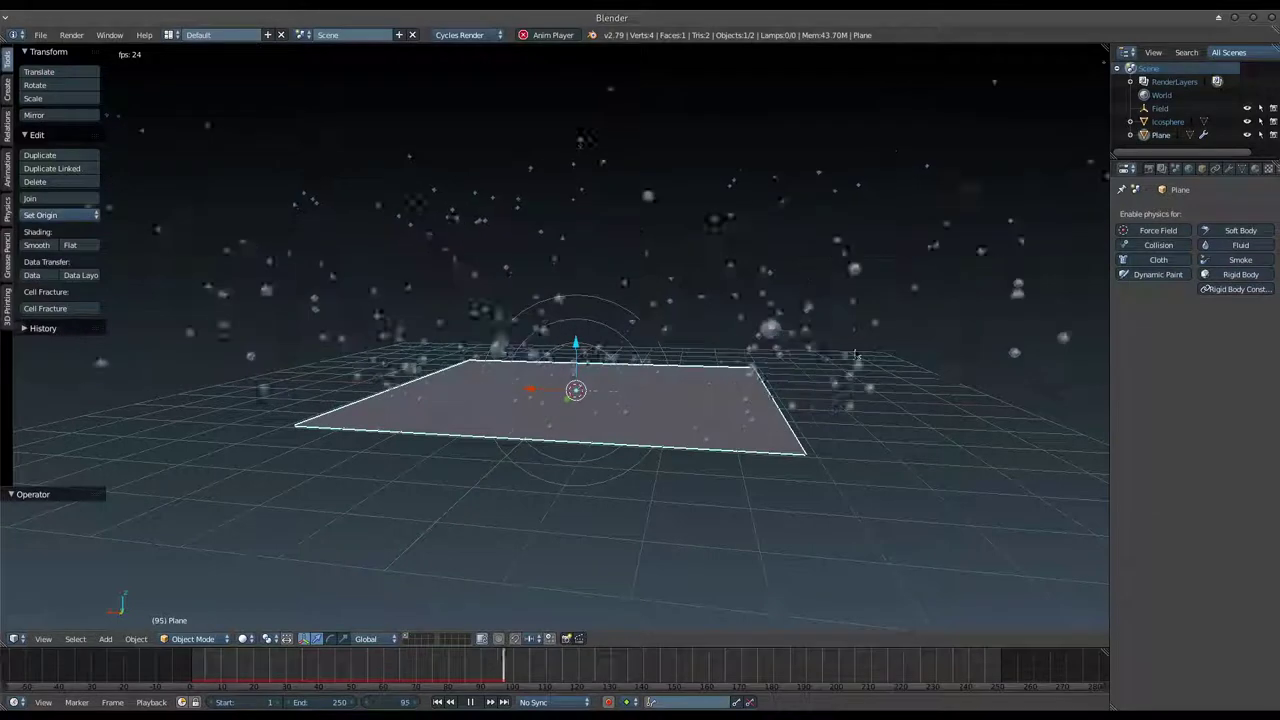
{"action": "left_click", "coordinate": [1160, 108]}
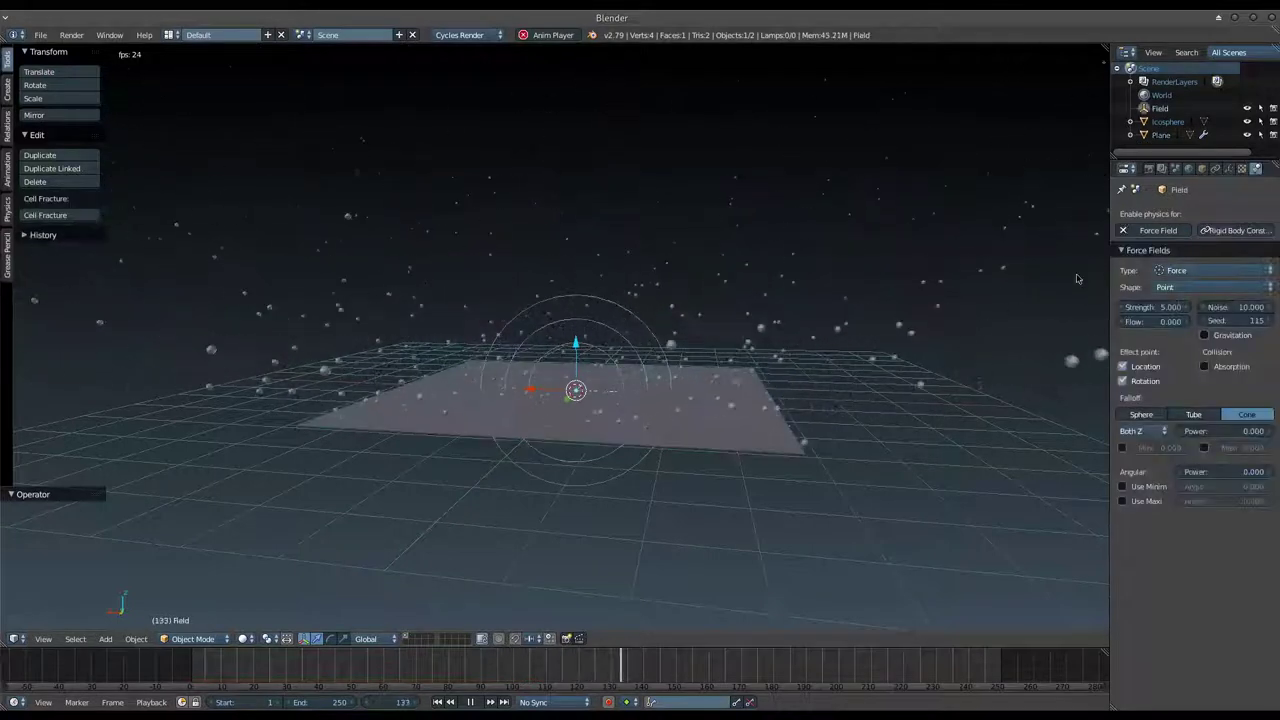
{"action": "left_click", "coordinate": [1123, 230]}
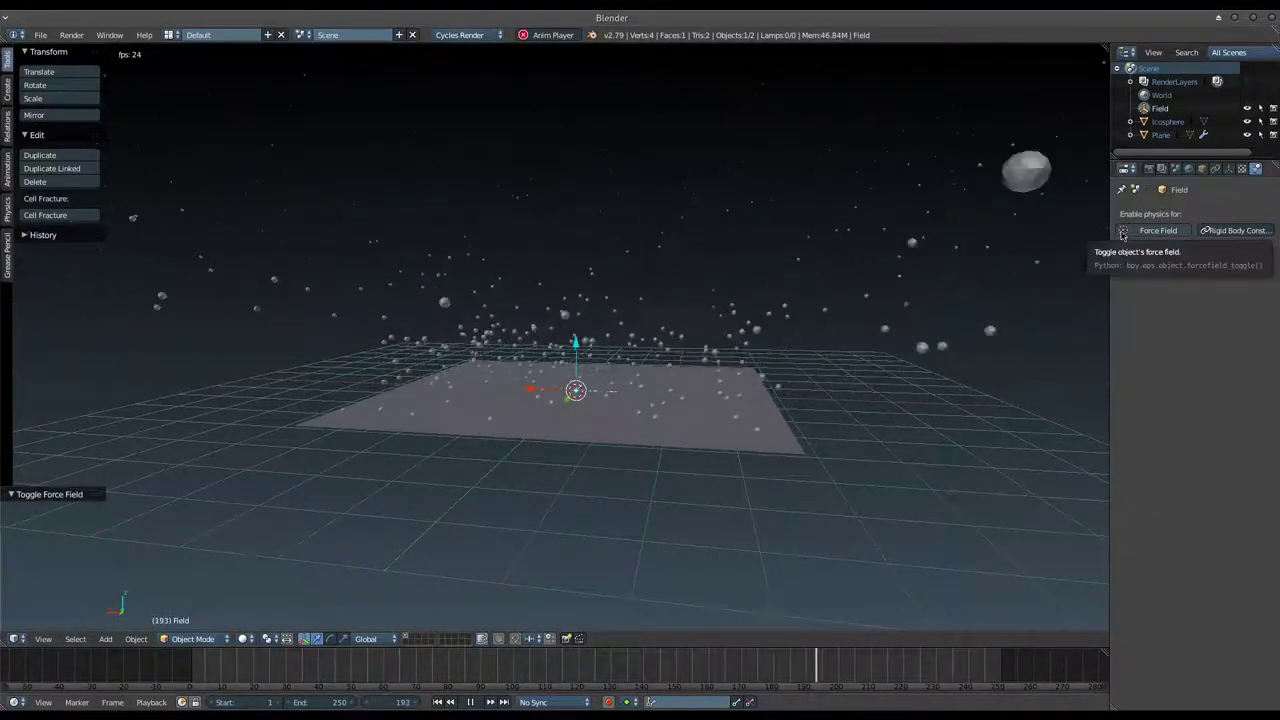
{"action": "right_click", "coordinate": [578, 368]}
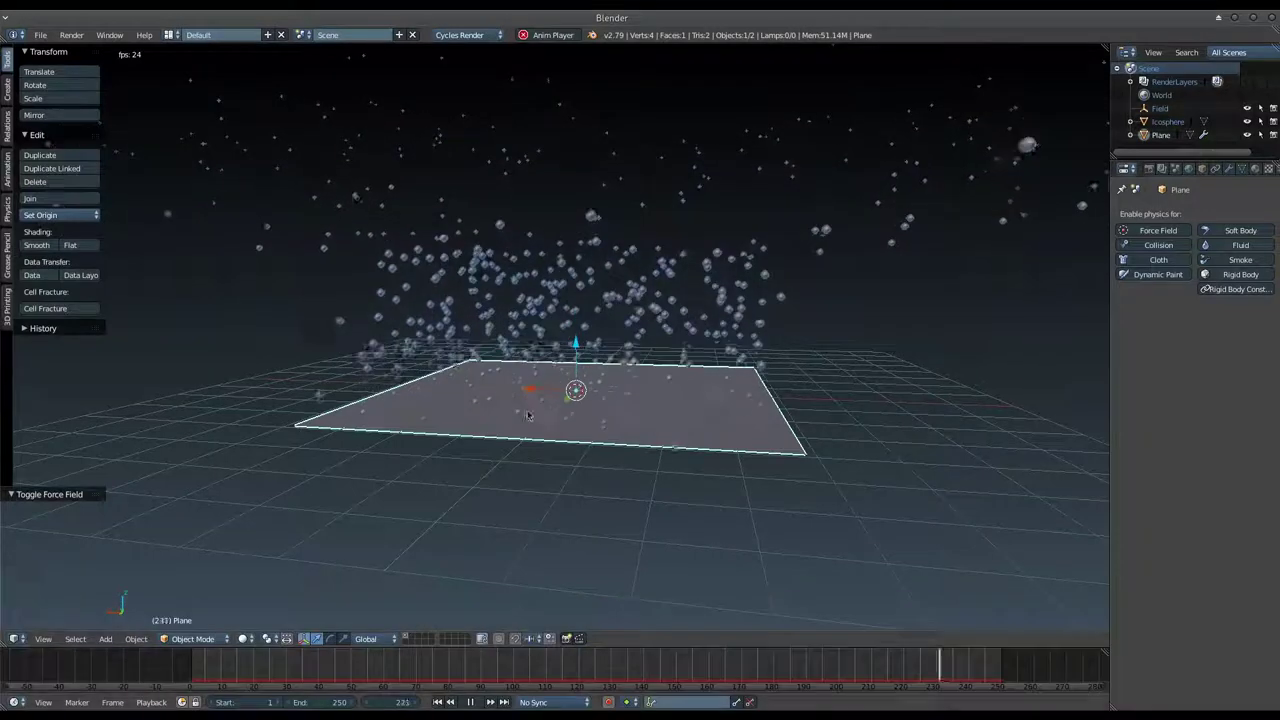
{"action": "left_click", "coordinate": [467, 702]}
{"action": "left_click_drag", "start_coordinate": [263, 673], "coordinate": [219, 668]}
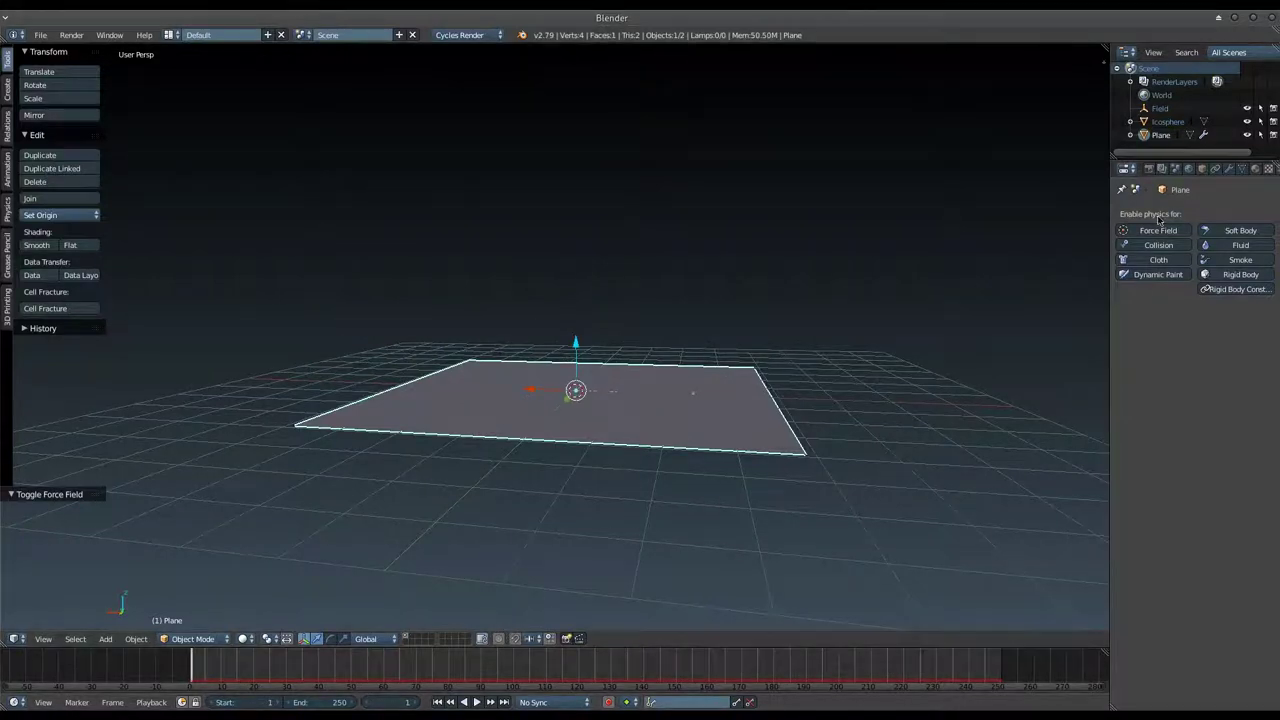
Step: Expand the plane particles' Force Field Settings and preview the animation
{"action": "left_click", "coordinate": [1219, 169]}
{"action": "scroll", "coordinate": [1165, 617], "scroll_direction": "down", "scroll_amount": 10}
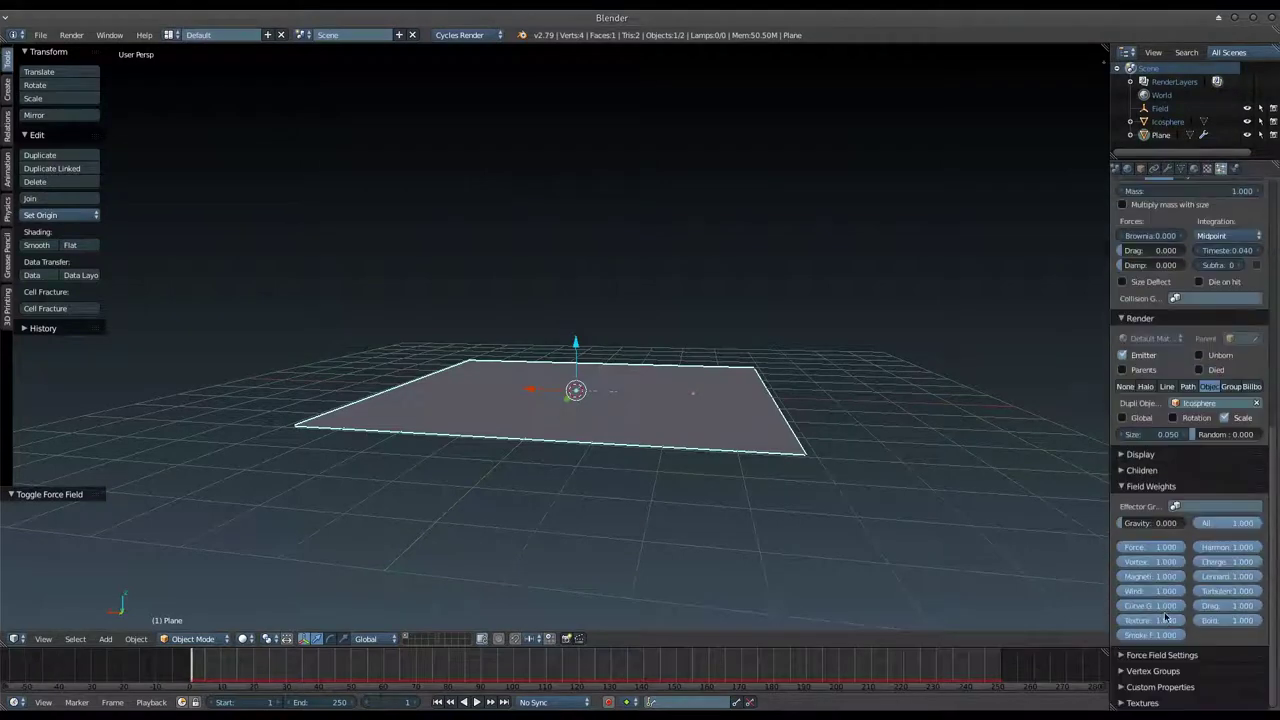
{"action": "left_click", "coordinate": [1170, 655]}
{"action": "scroll", "coordinate": [1170, 617], "scroll_direction": "down", "scroll_amount": 2}
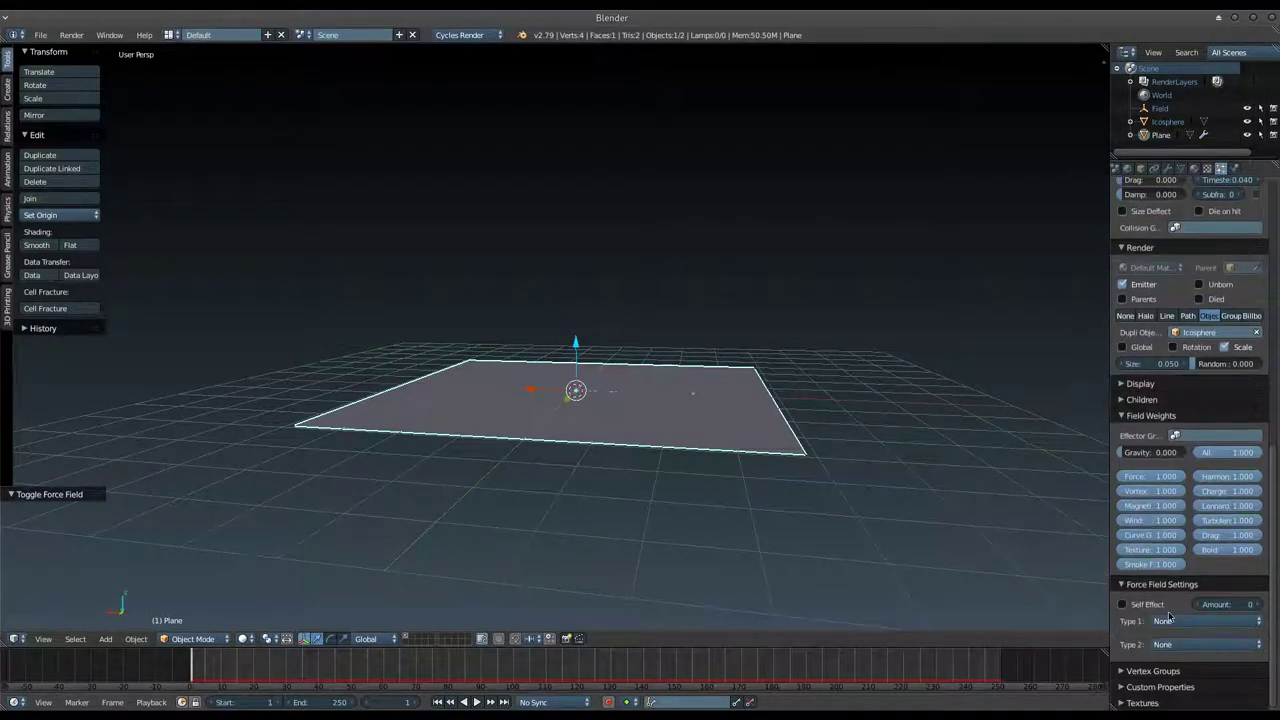
{"action": "key", "text": "alt+a"}
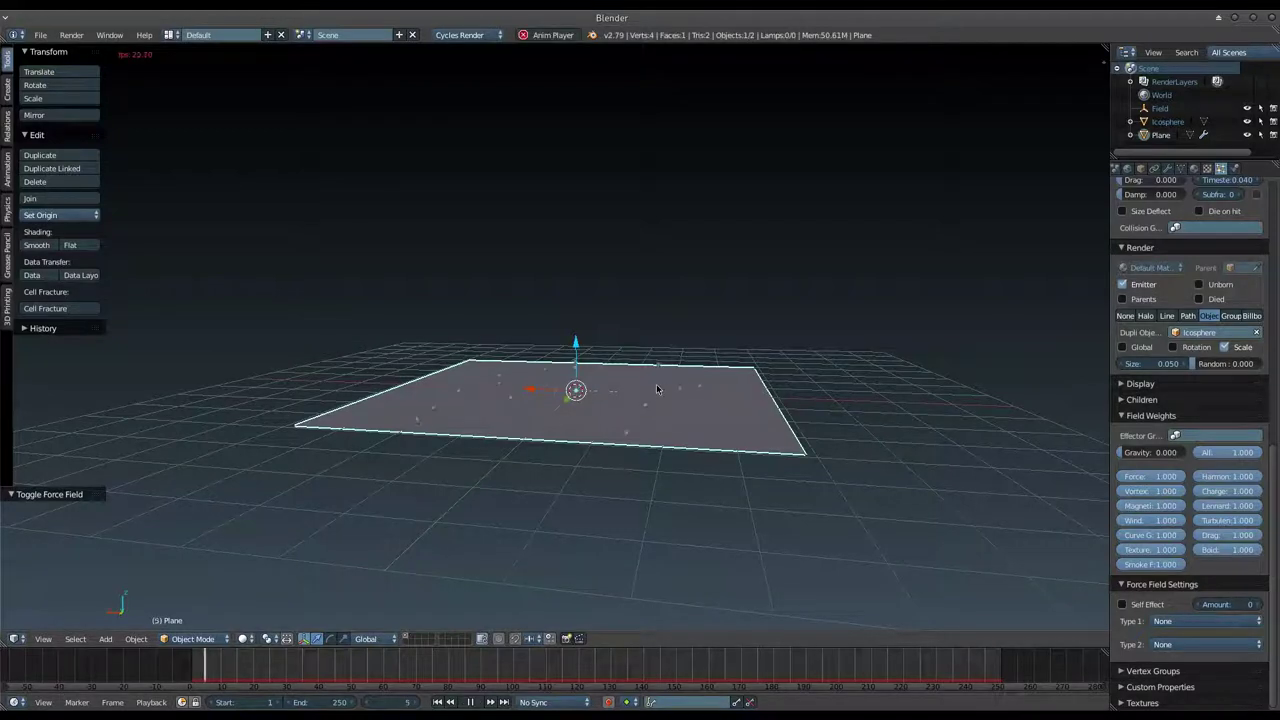
{"action": "key", "text": "Escape"}
{"action": "key", "text": "shift+a"}
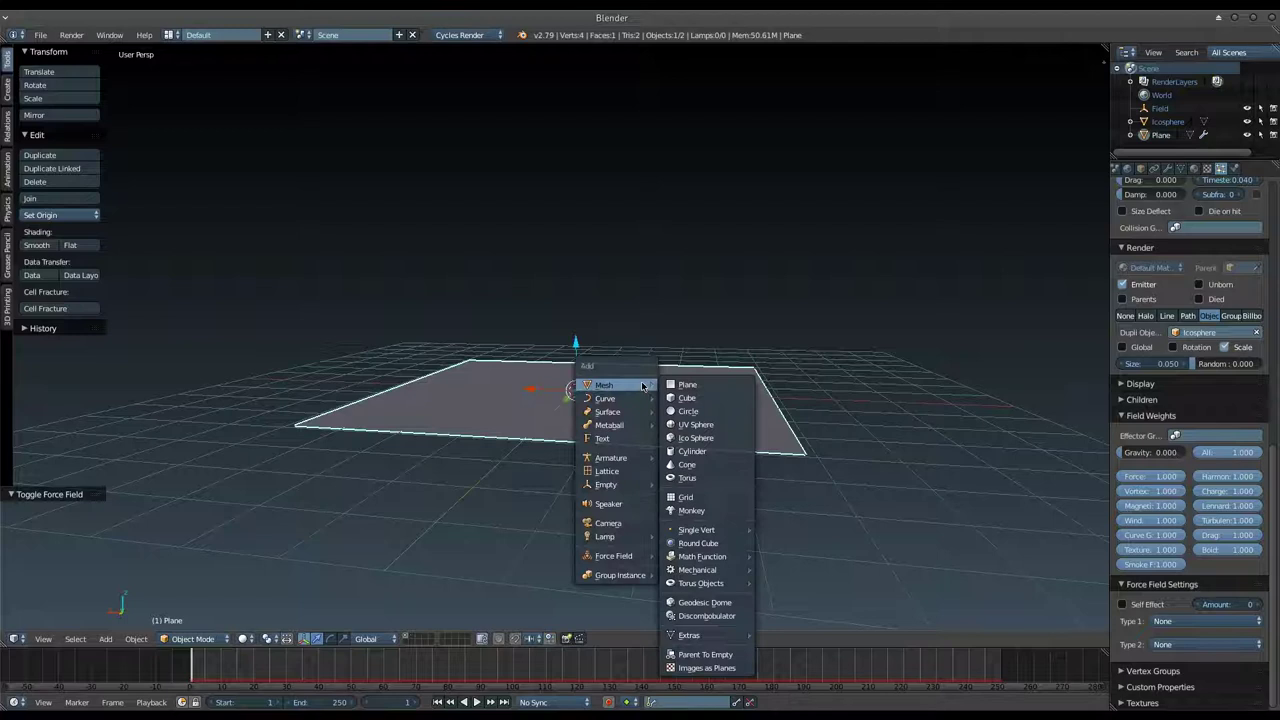
Step: Add a cone, raise it above the plane, and enable Force Field physics on it
{"action": "left_click", "coordinate": [693, 464]}
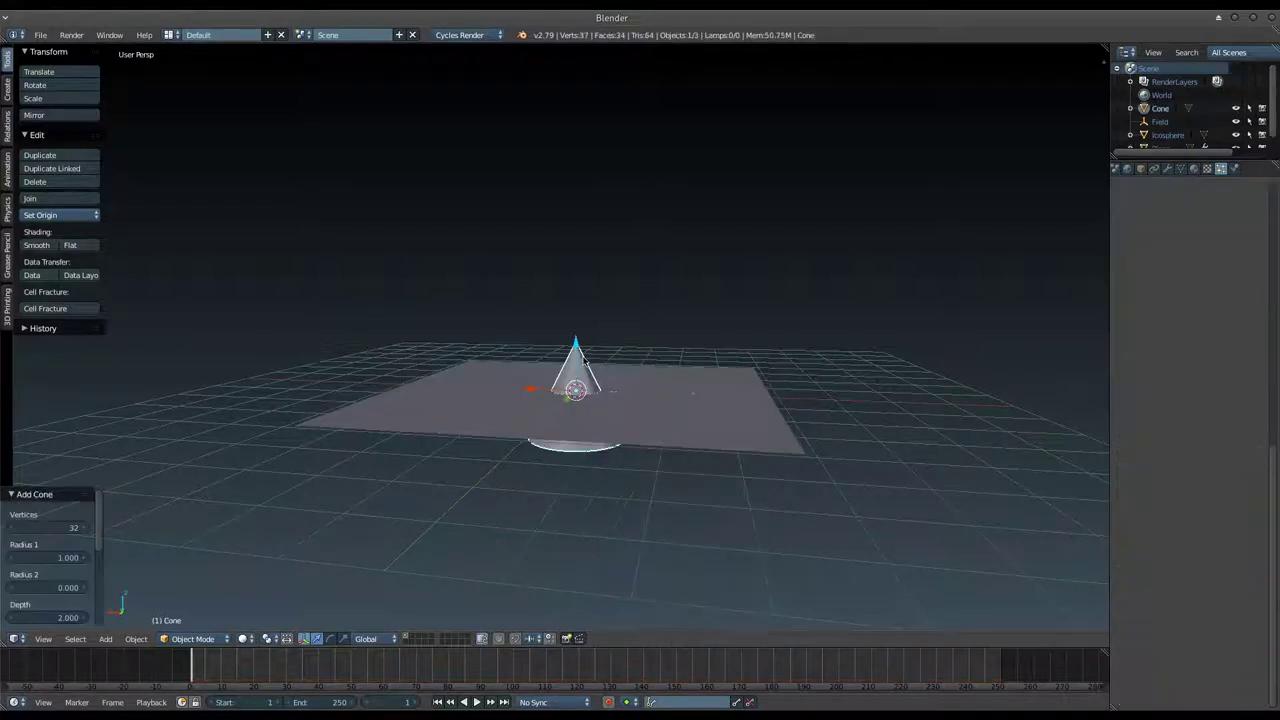
{"action": "left_click_drag", "start_coordinate": [575, 345], "coordinate": [577, 288]}
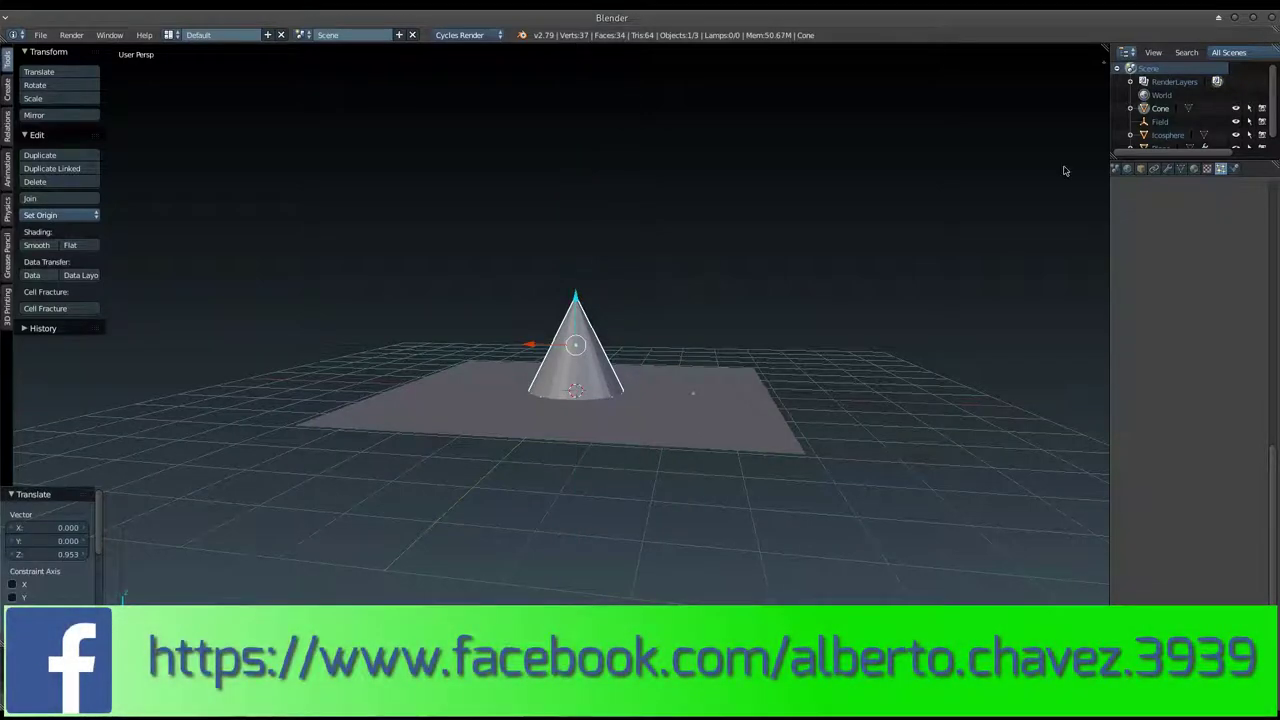
{"action": "left_click", "coordinate": [1238, 169]}
{"action": "left_click", "coordinate": [1160, 232]}
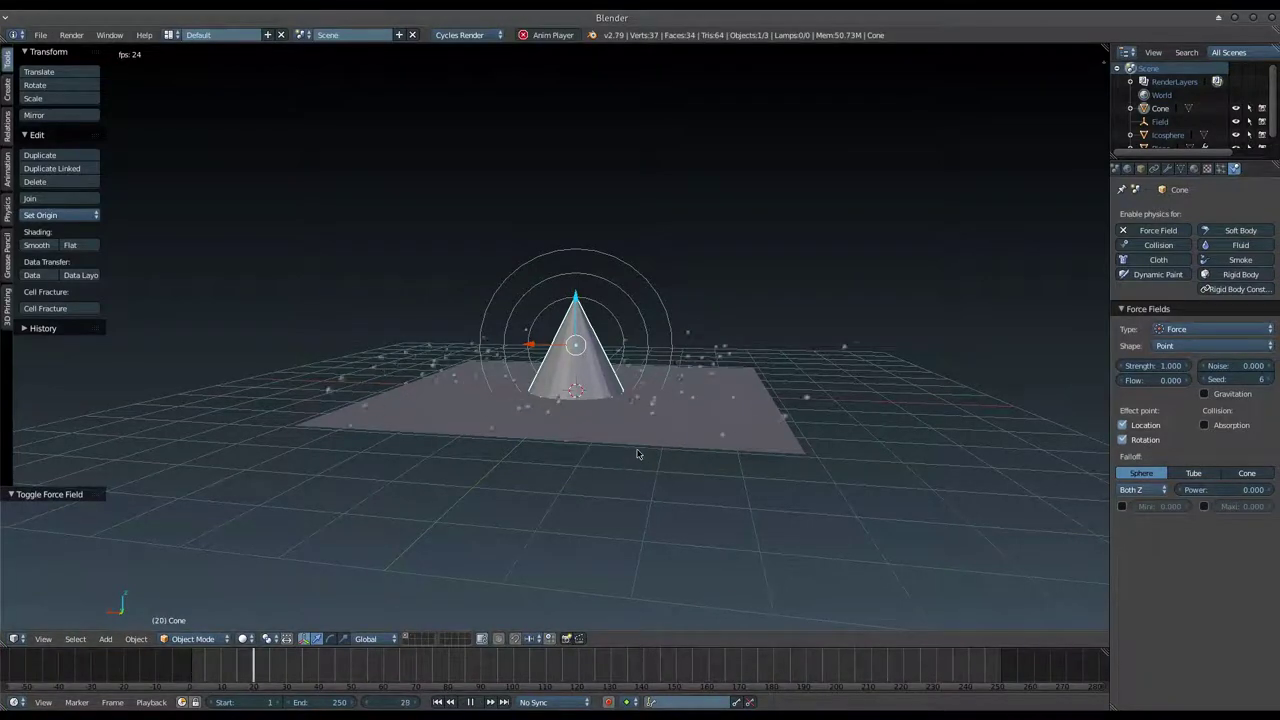
Step: Set the cone field's falloff shape to Cone with power 10
{"action": "left_click", "coordinate": [1240, 473]}
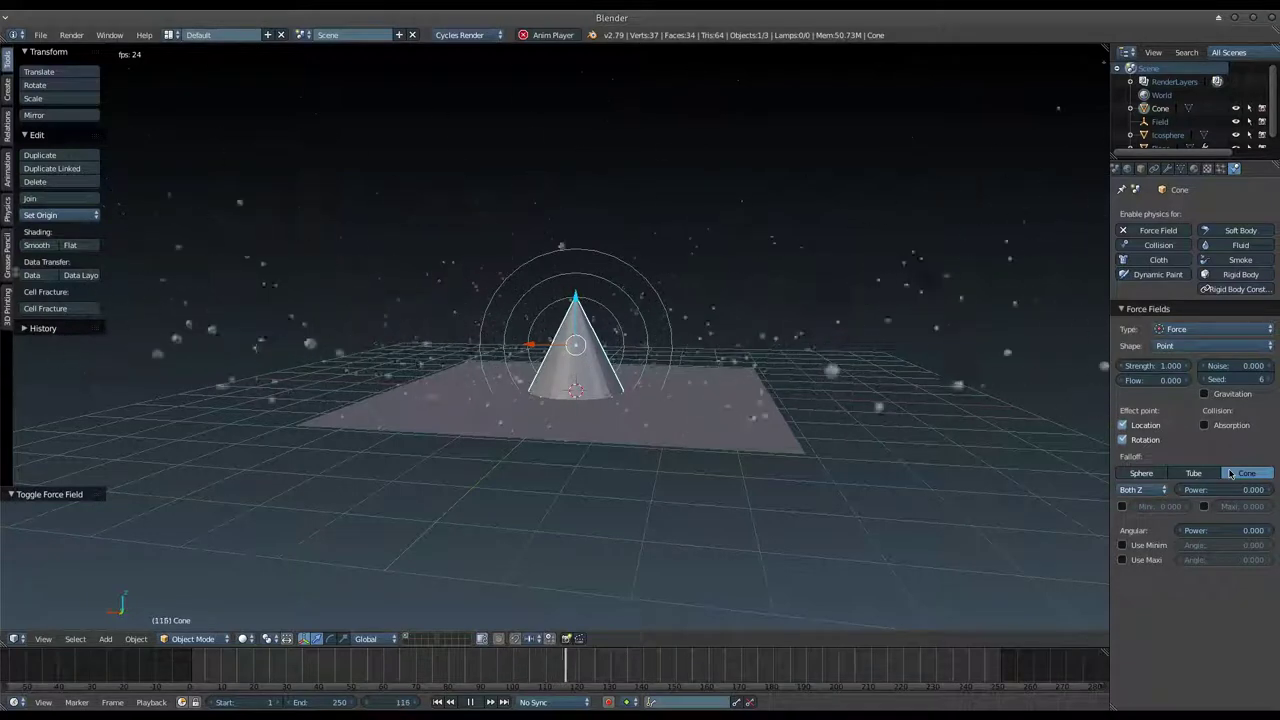
{"action": "left_click", "coordinate": [1225, 490]}
{"action": "type", "text": "10"}
{"action": "key", "text": "Return"}
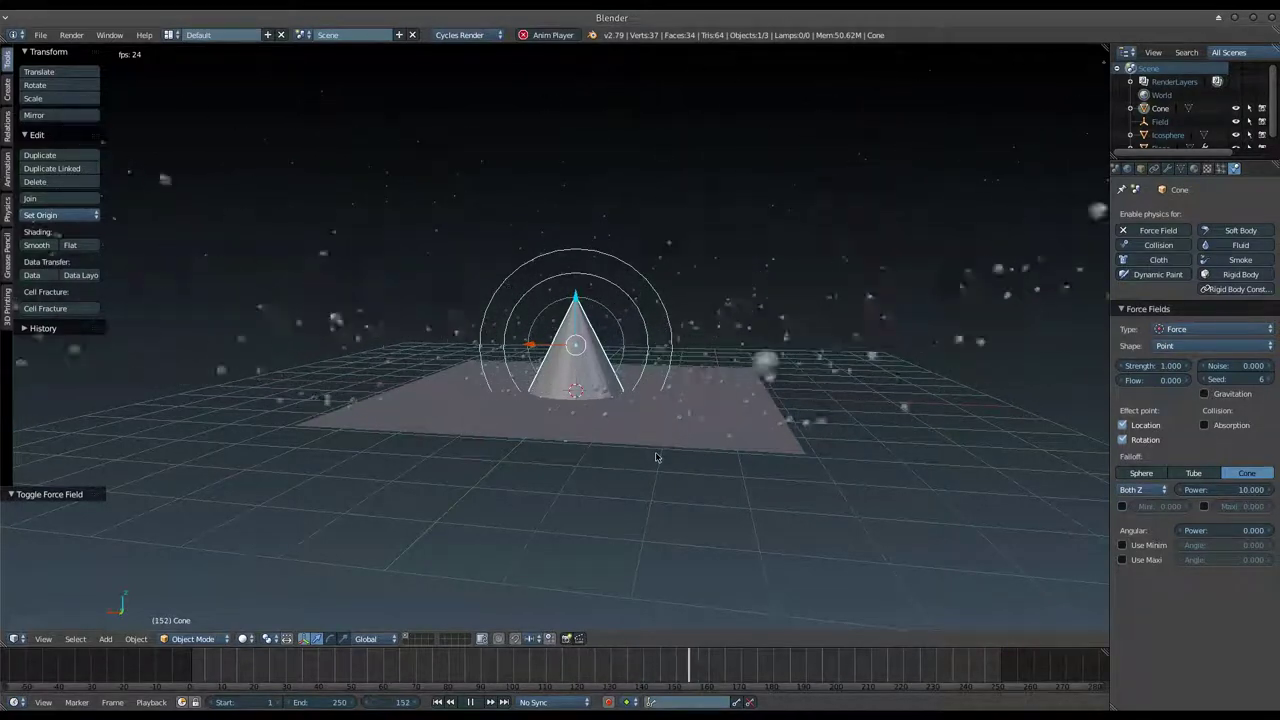
Step: Try the Sphere, Tube and Cone falloff shapes, then delete the cone
{"action": "left_click", "coordinate": [1136, 473]}
{"action": "left_click", "coordinate": [1193, 473]}
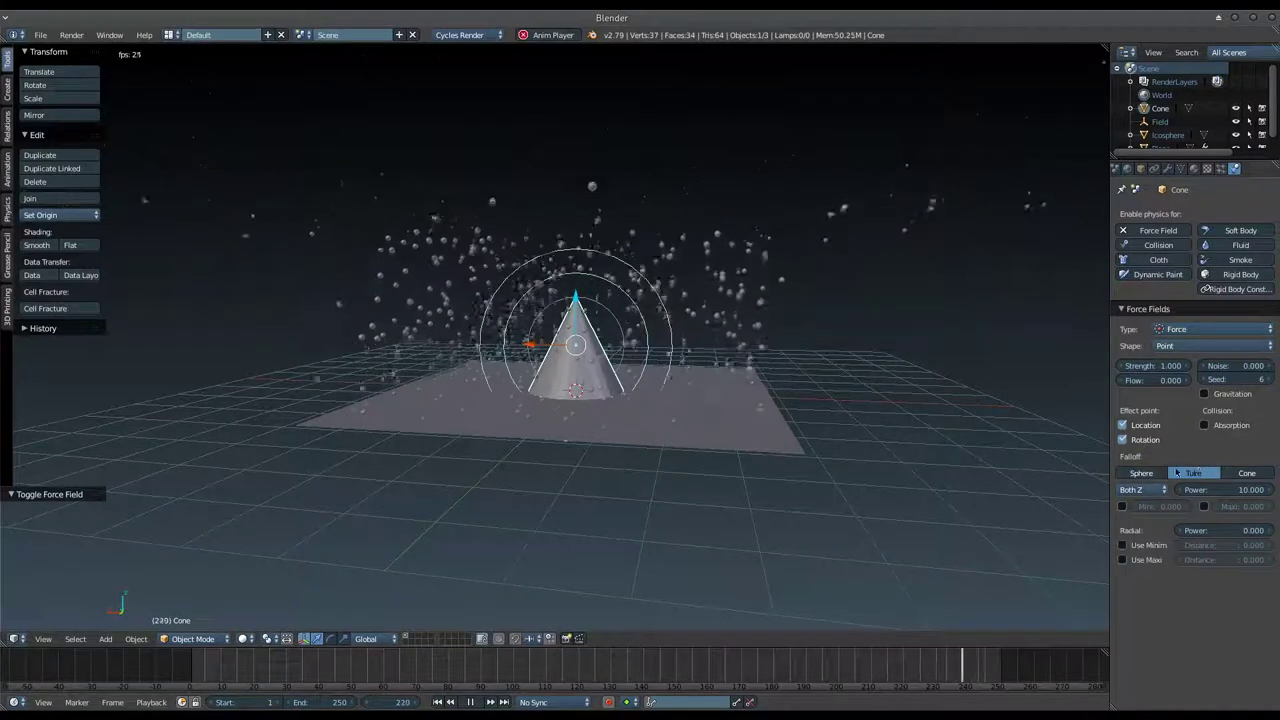
{"action": "left_click", "coordinate": [1240, 473]}
{"action": "left_click", "coordinate": [1160, 478]}
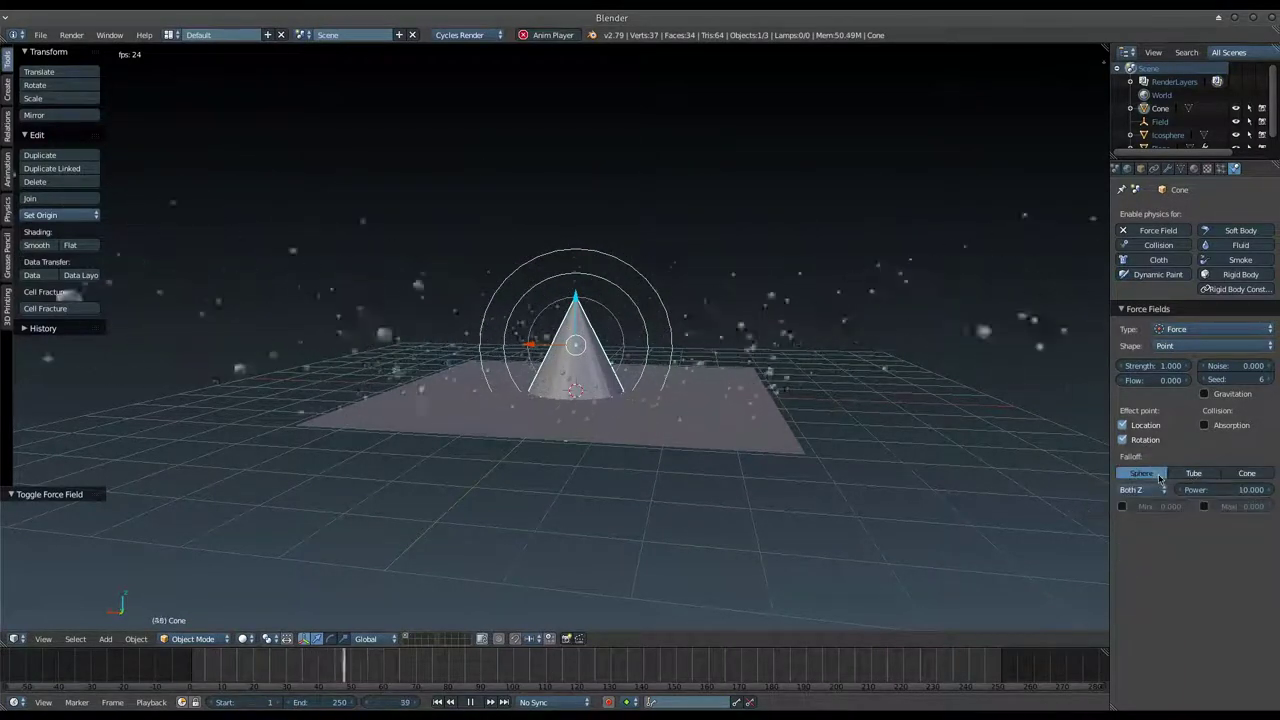
{"action": "left_click", "coordinate": [1193, 473]}
{"action": "left_click", "coordinate": [1246, 473]}
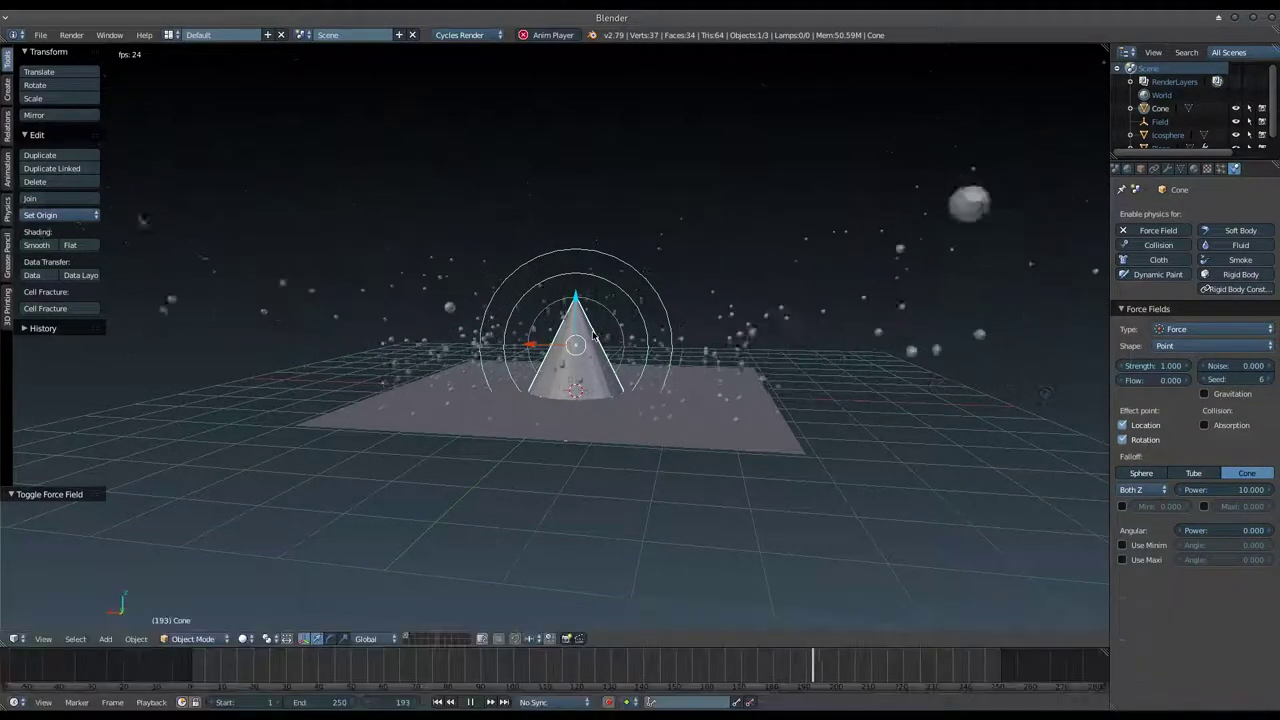
{"action": "left_click", "coordinate": [594, 334]}
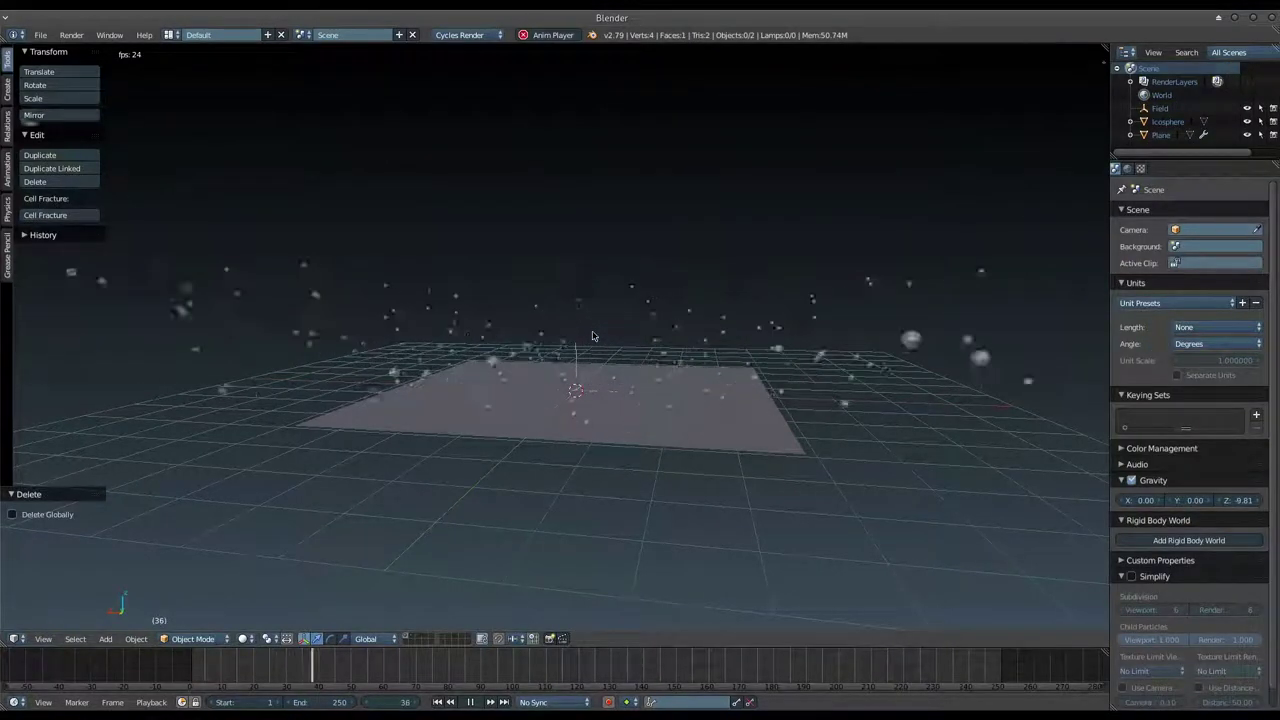
Step: Select the Field empty and delete it from the scene
{"action": "right_click", "coordinate": [578, 378]}
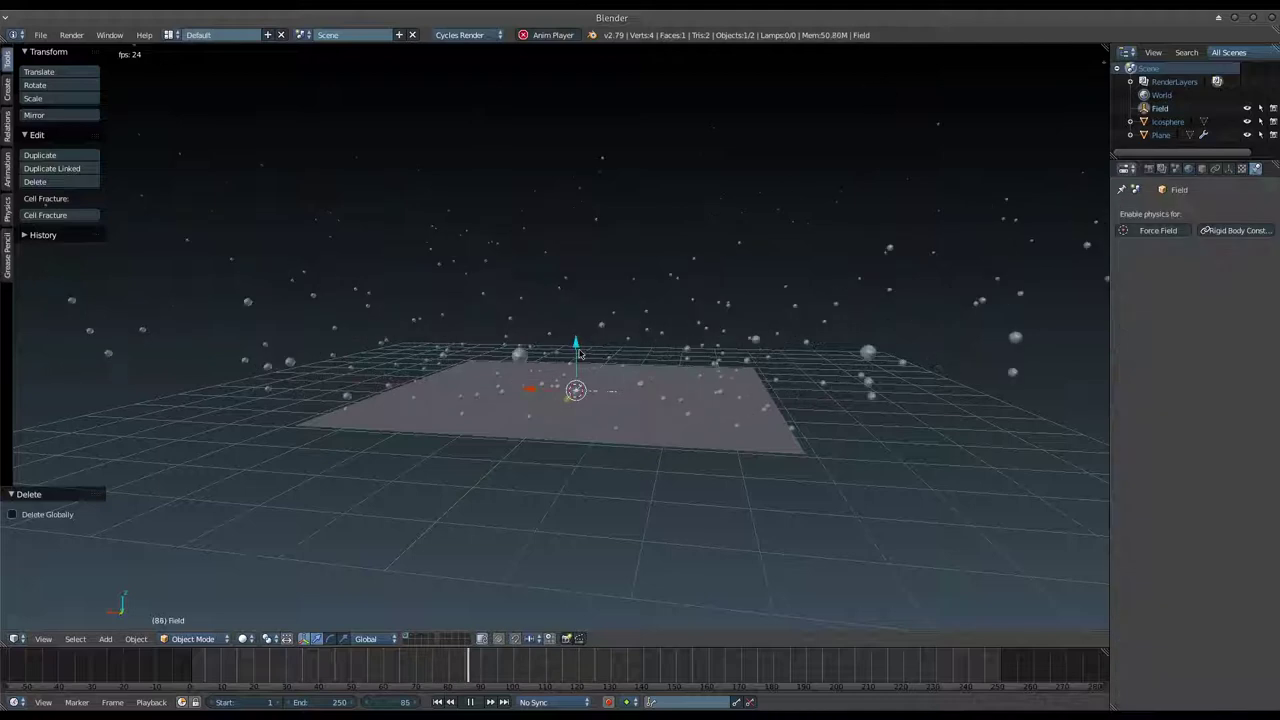
{"action": "mouse_move", "coordinate": [578, 378]}
{"action": "middle_mouse_down"}
{"action": "mouse_move", "coordinate": [588, 335]}
{"action": "mouse_move", "coordinate": [586, 351]}
{"action": "mouse_move", "coordinate": [616, 355]}
{"action": "mouse_move", "coordinate": [607, 323]}
{"action": "mouse_move", "coordinate": [607, 335]}
{"action": "middle_mouse_up"}
{"action": "key", "text": "Delete"}
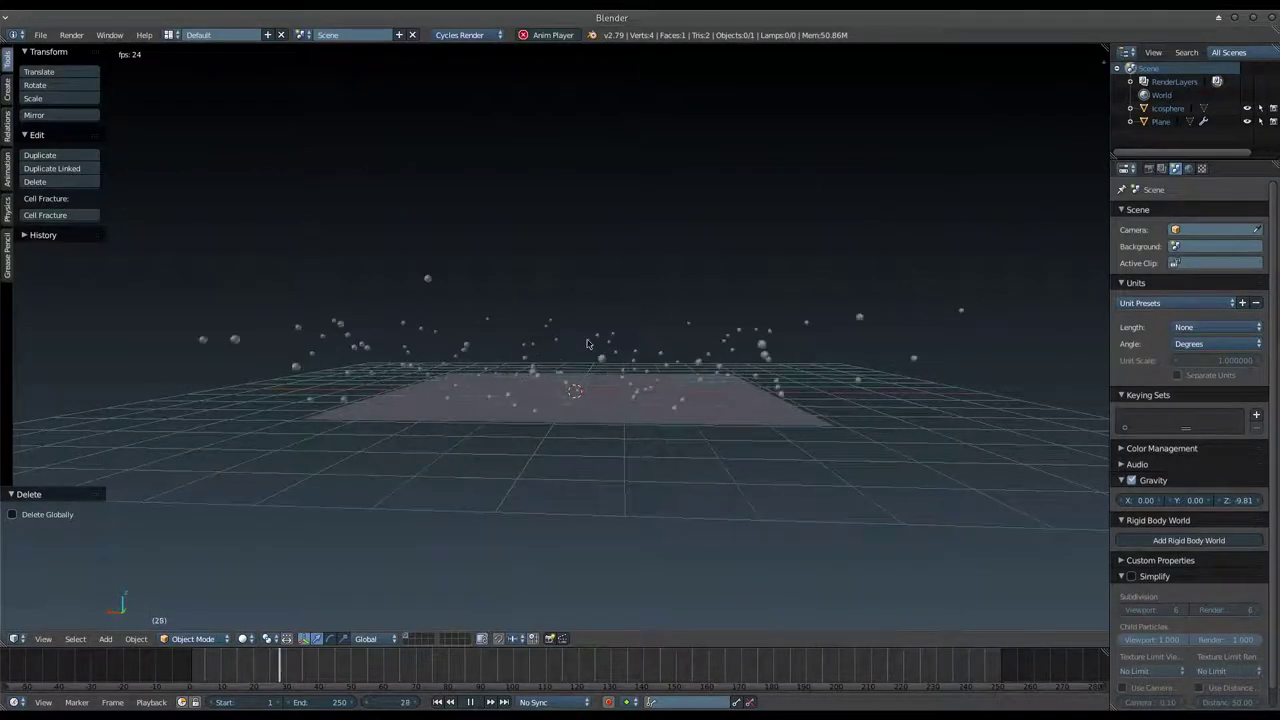
{"action": "key", "text": "shift+a"}
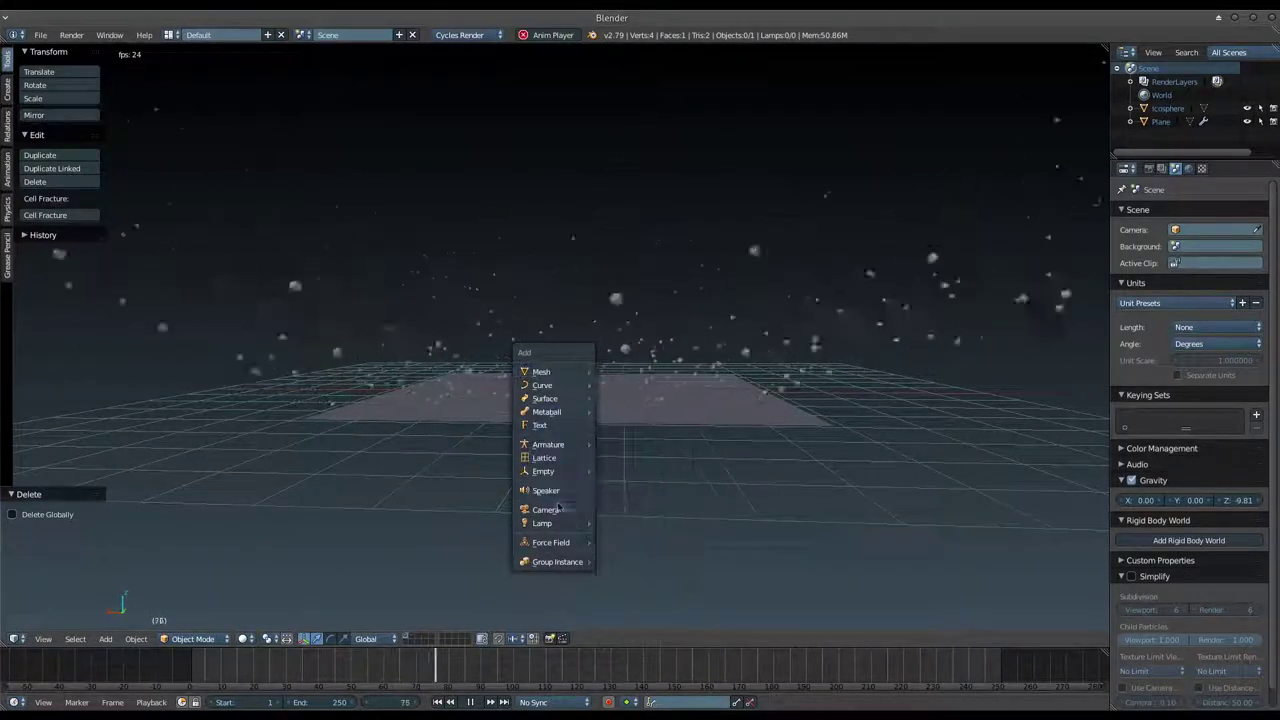
{"action": "mouse_move", "coordinate": [551, 542]}
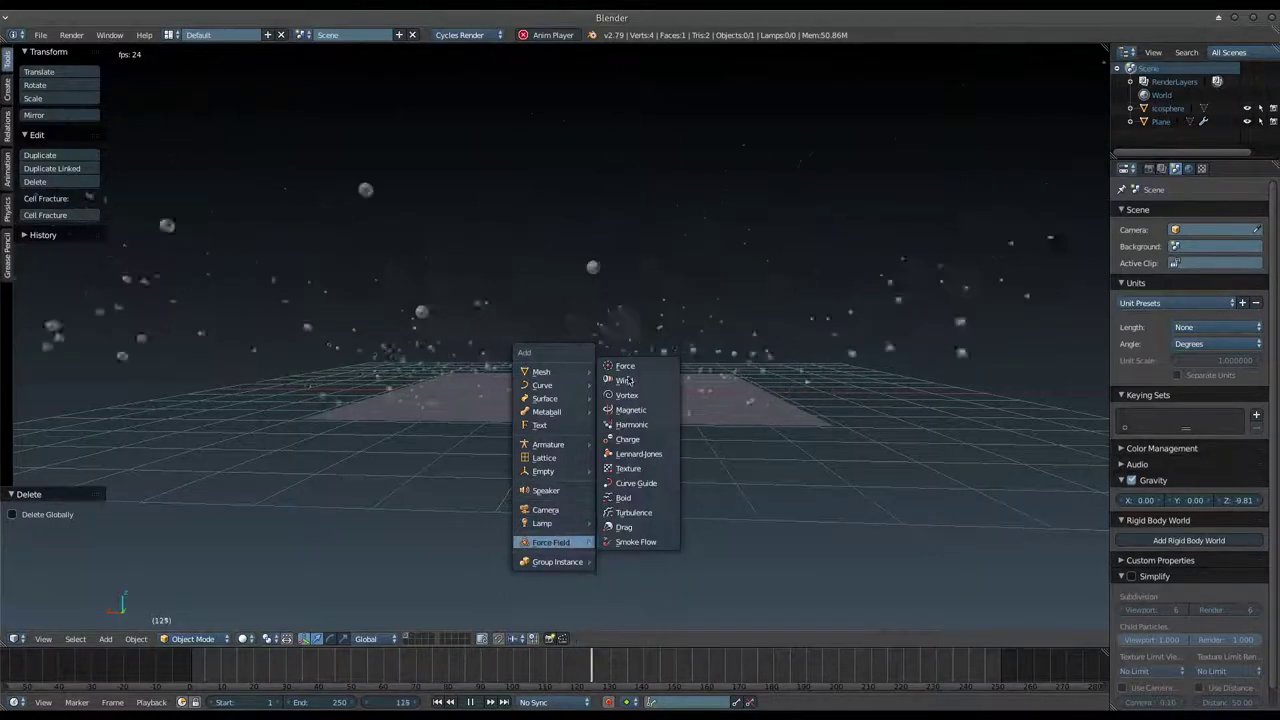
Step: Add a Force-type force field and move it straight up to Z 5.37
{"action": "left_click", "coordinate": [625, 366]}
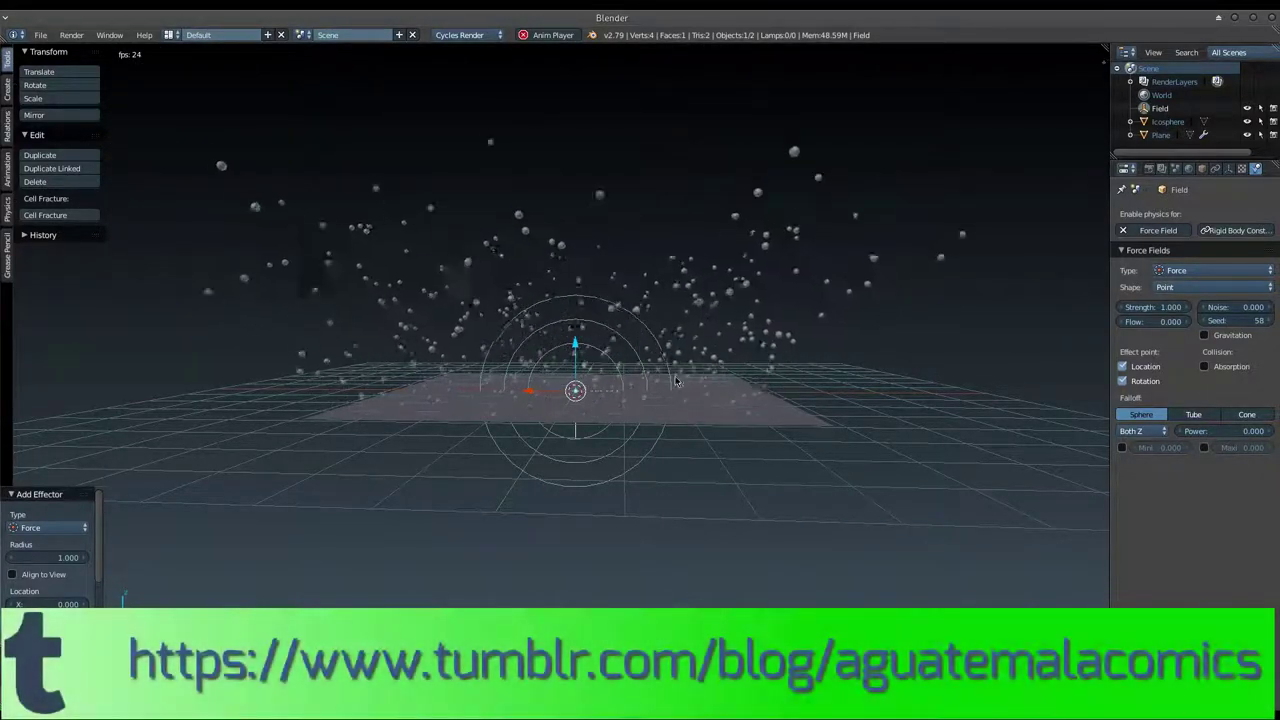
{"action": "middle_click_drag", "start_coordinate": [629, 381], "coordinate": [592, 375]}
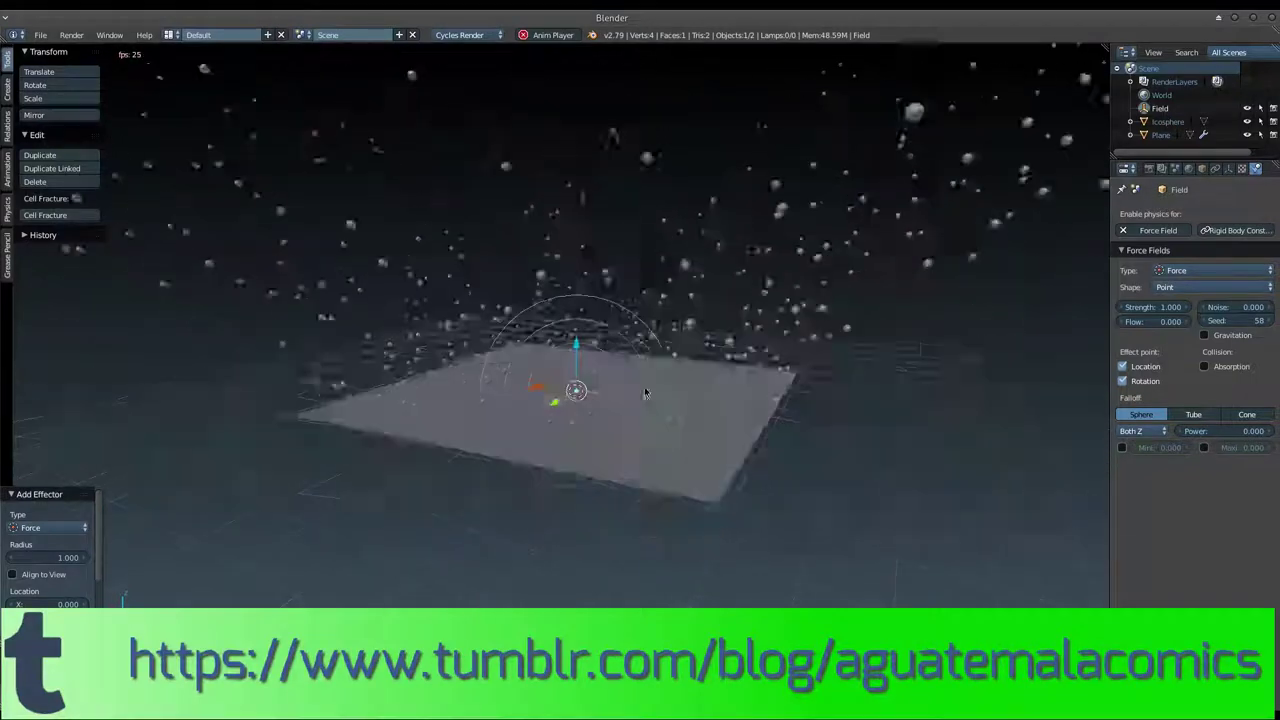
{"action": "key", "text": "g"}
{"action": "key", "text": "z"}
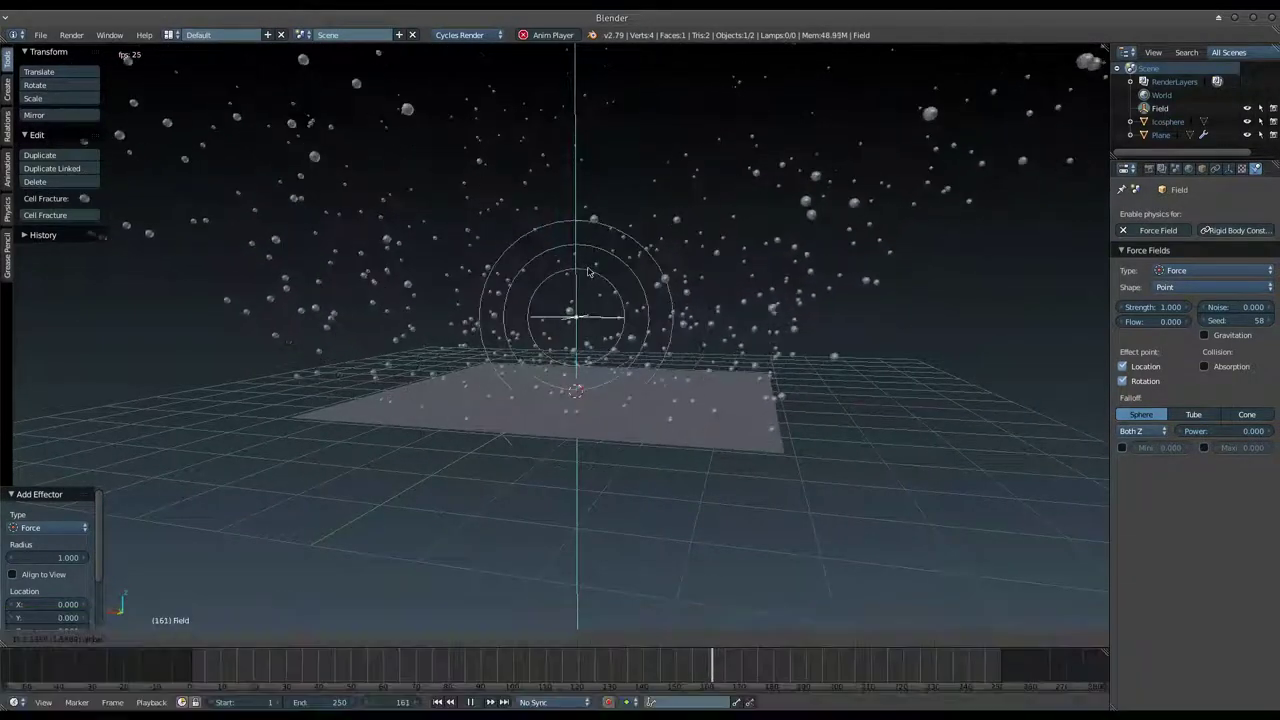
{"action": "left_click", "coordinate": [597, 95]}
{"action": "mouse_move", "coordinate": [575, 290]}
{"action": "middle_mouse_down"}
{"action": "mouse_move", "coordinate": [542, 333]}
{"action": "mouse_move", "coordinate": [556, 315]}
{"action": "middle_mouse_up"}
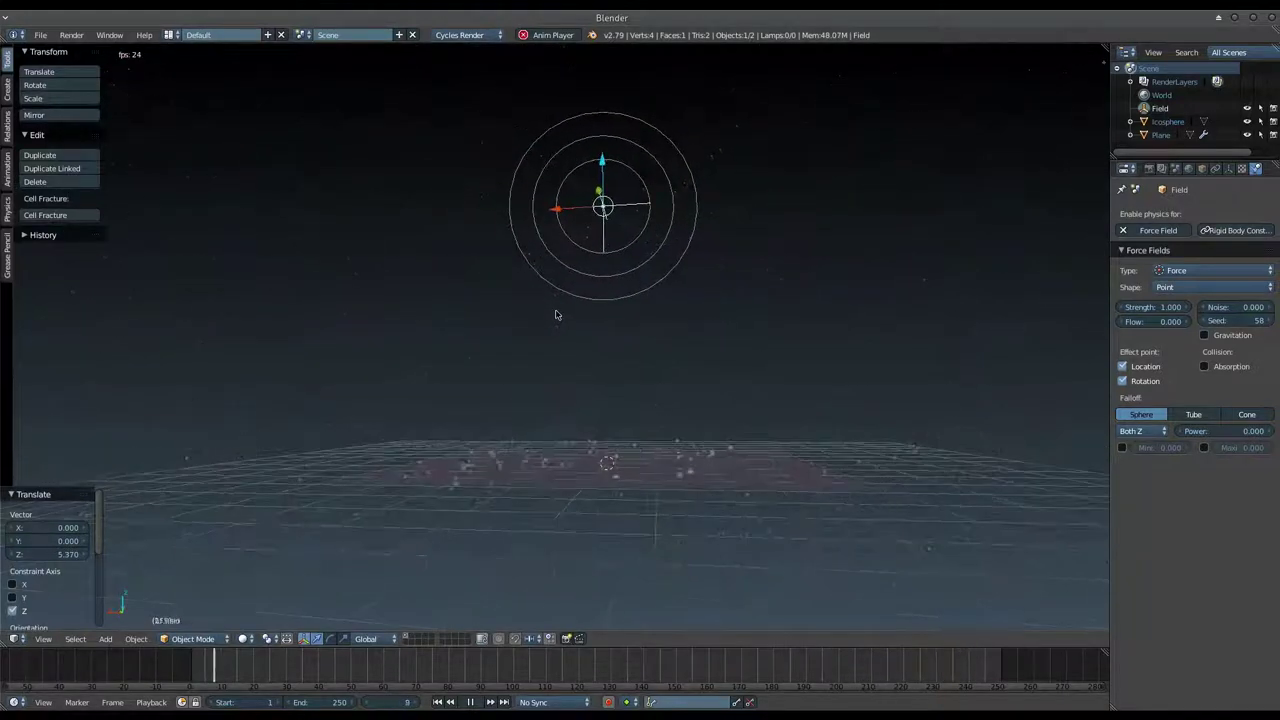